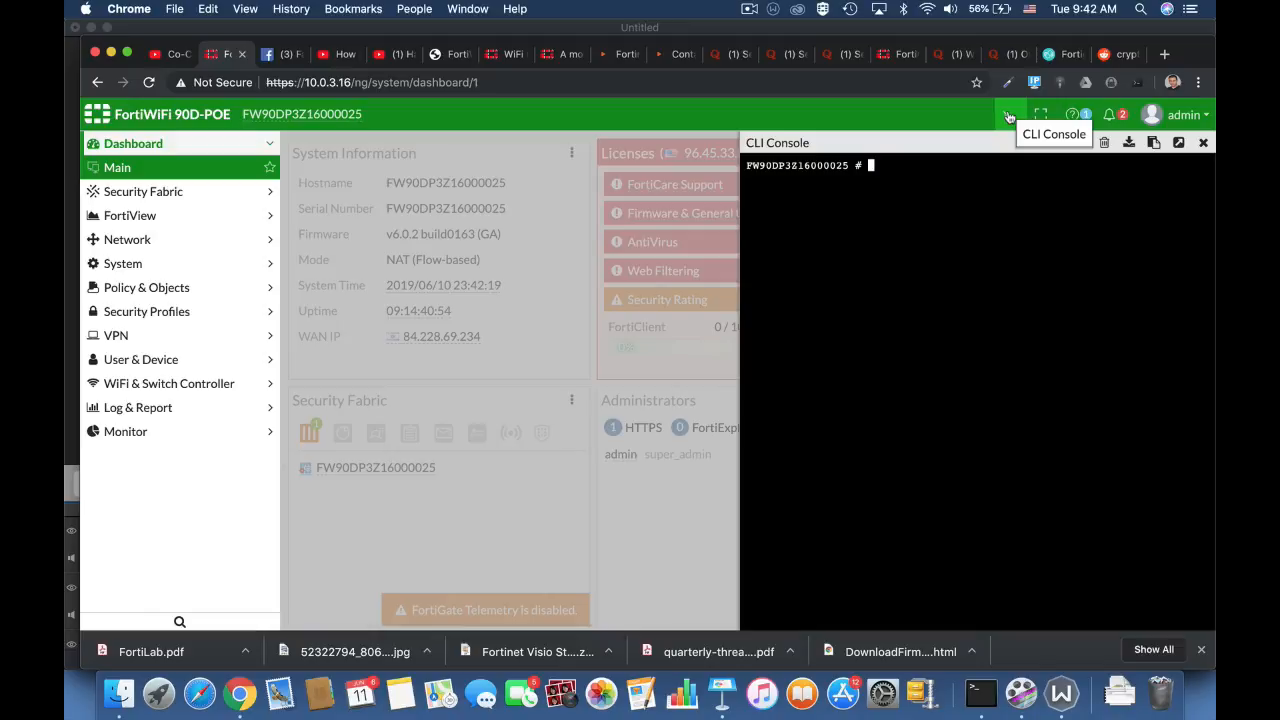
- In the CLI console, enter the wireless-controller wtp-profile configuration and edit the 11n-only profile
type("config wireless-controller ")
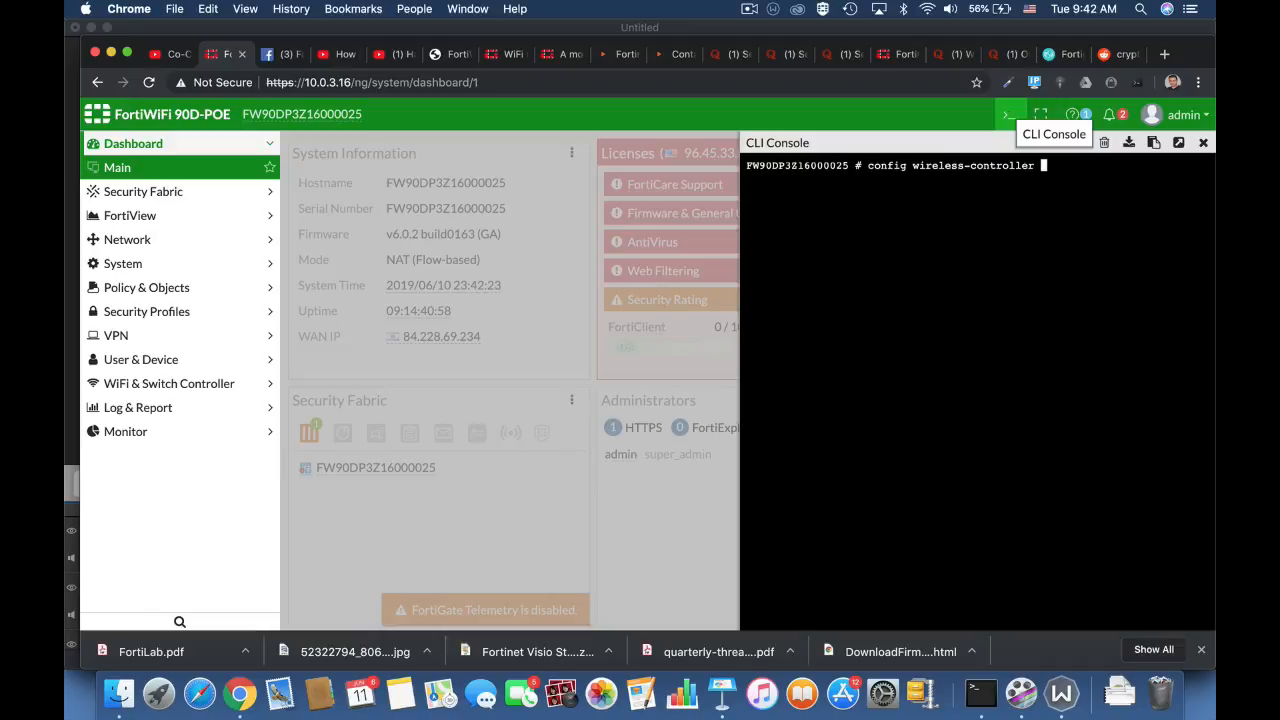
type("wtp")
key("Tab")
key("Tab")
key("Return")
type("ed")
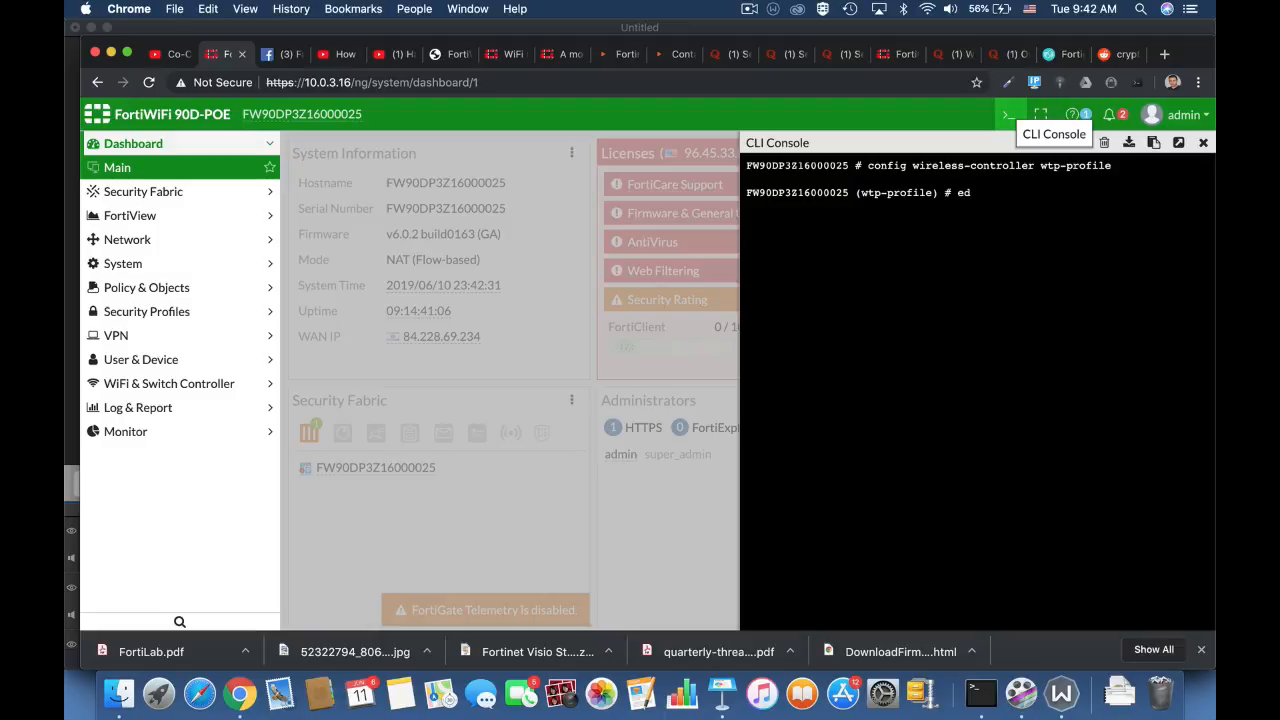
type("it 1")
key("Tab")
key("Return")
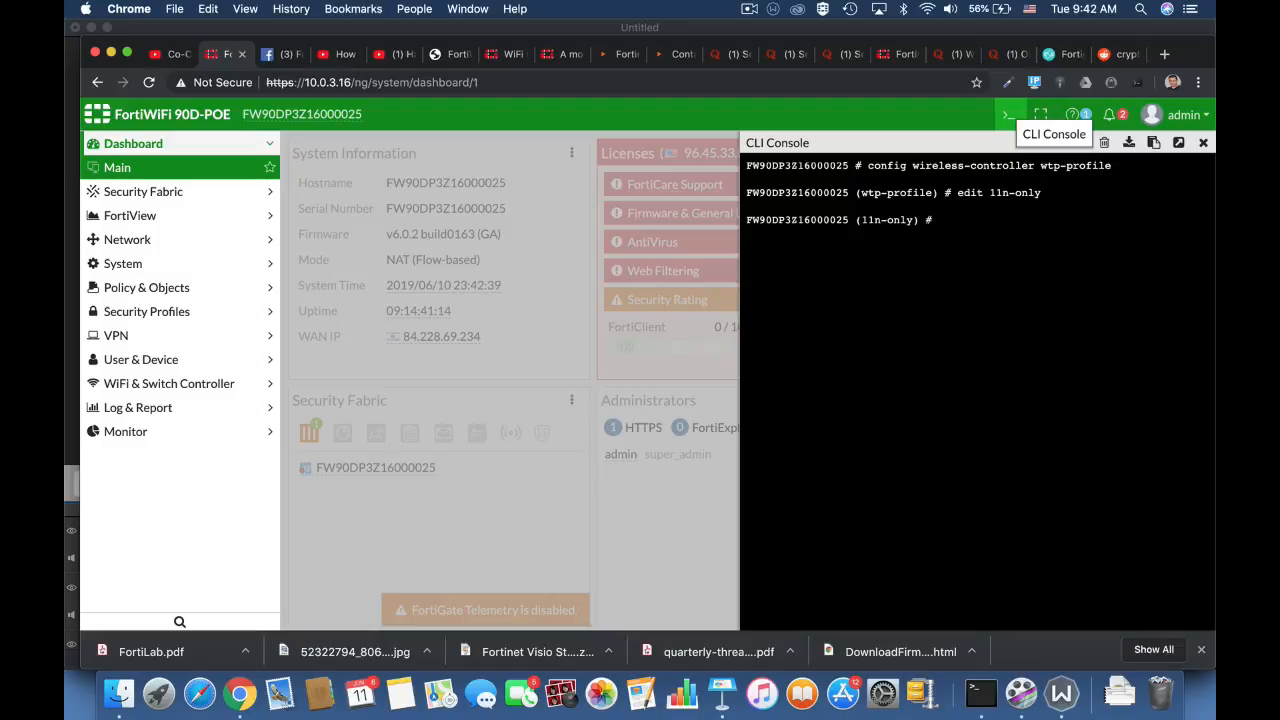
- Enable ap-handoff on the profile's radio-1 and exit the radio configuration
type("config radio-1")
key("Return")
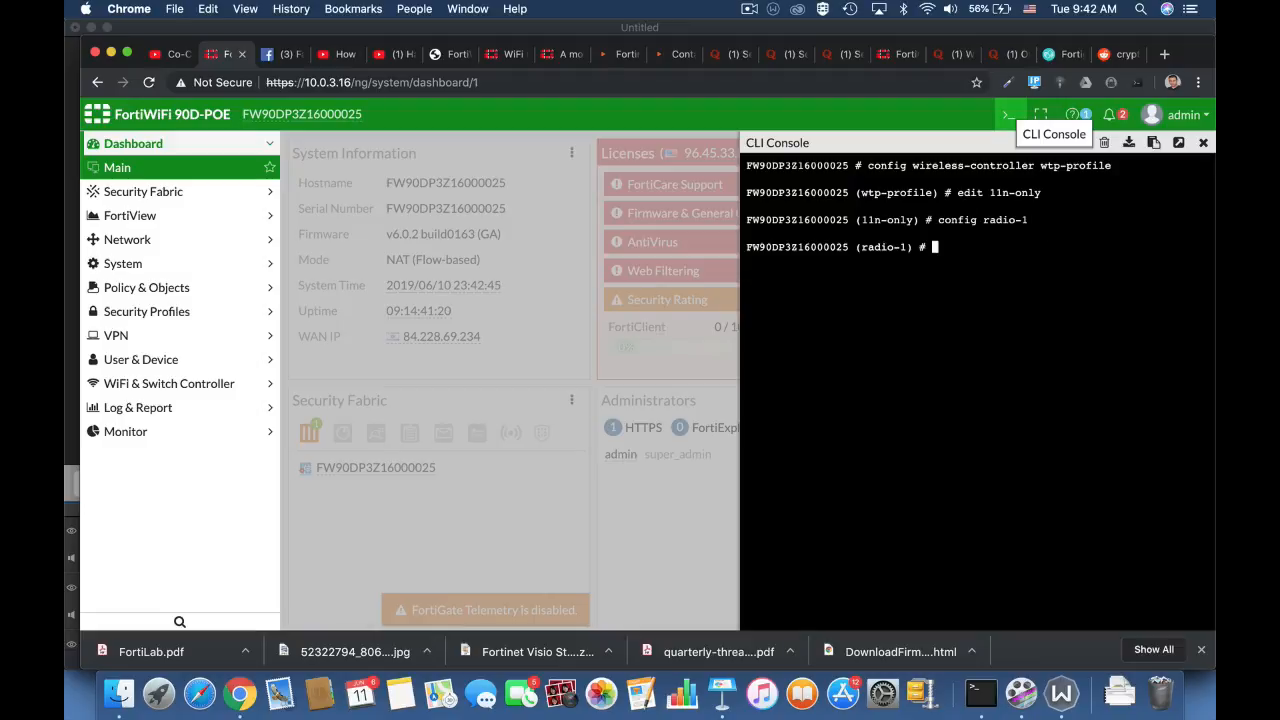
type("set ap")
key("Tab")
type("en")
key("Tab")
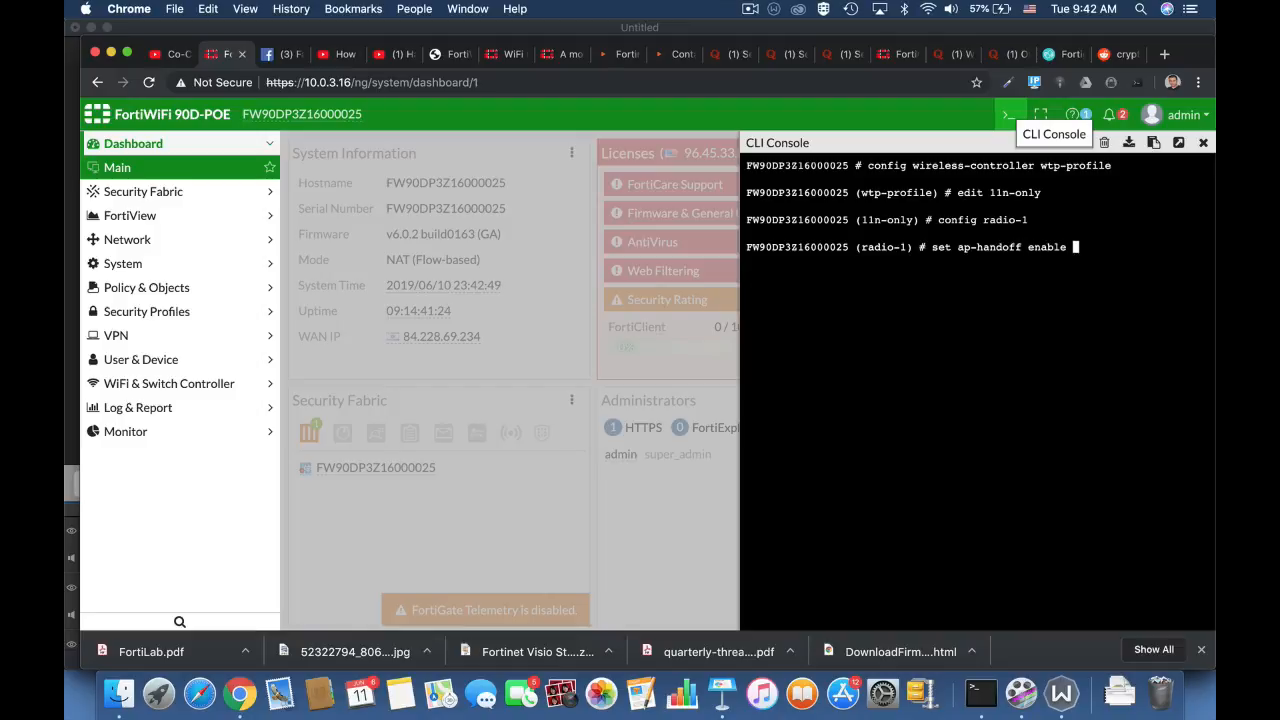
key("Return")
type("end")
key("Return")
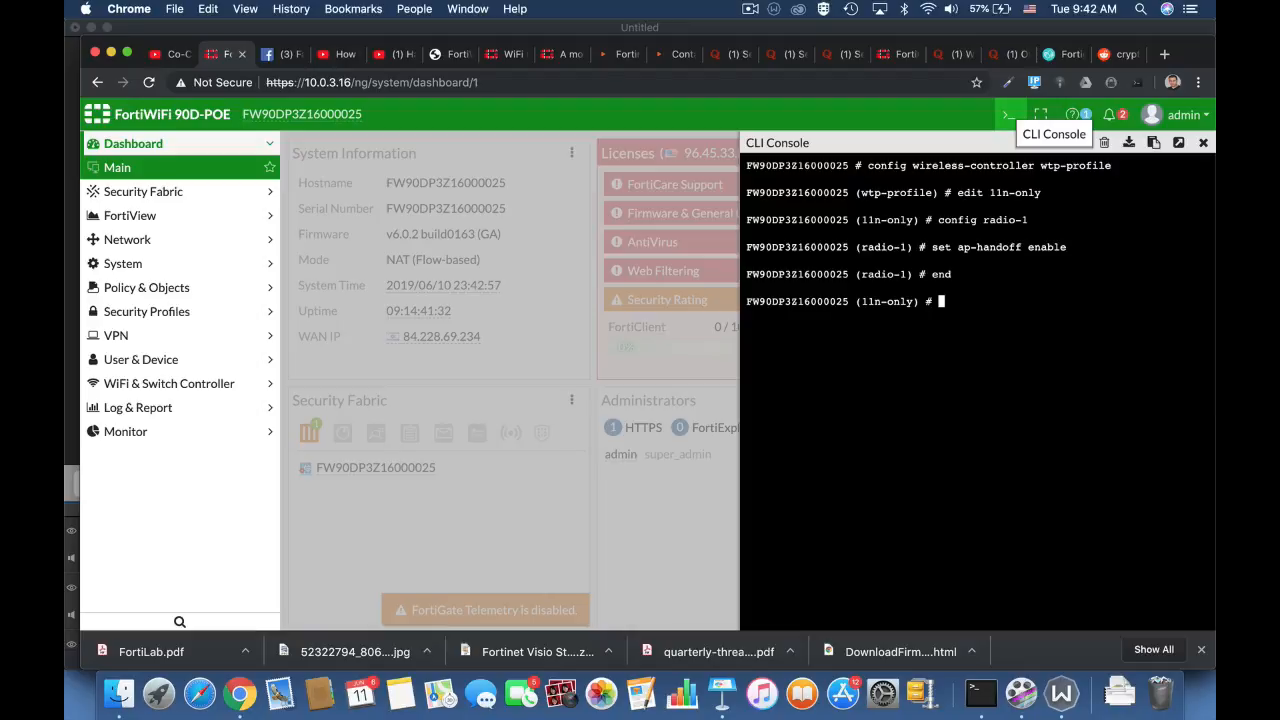
- Set the profile's handoff-sta-thresh to 15
type("set h")
key("Tab")
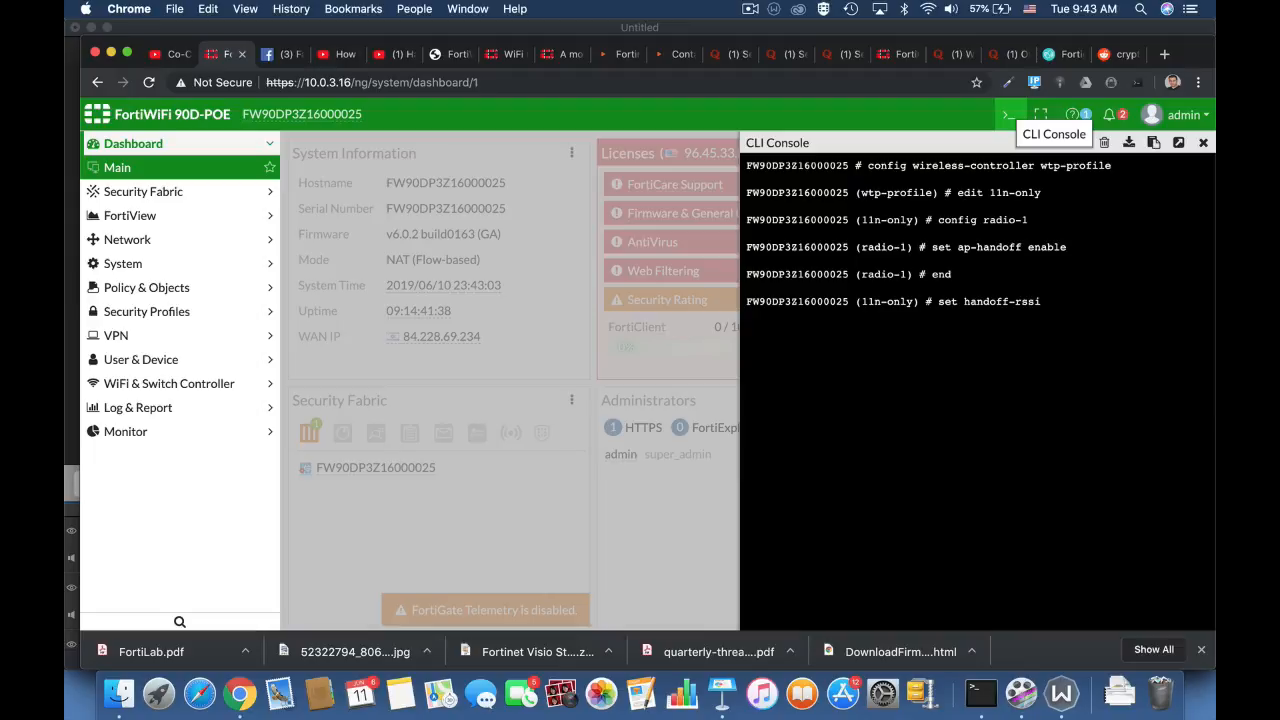
key("BackSpace")
key("BackSpace")
key("BackSpace")
key("BackSpace")
key("BackSpace")
key("BackSpace")
key("BackSpace")
key("BackSpace")
key("BackSpace")
key("BackSpace")
key("BackSpace")
key("BackSpace")
type("ha")
key("Tab")
key("Tab")
type("15")
key("Return")
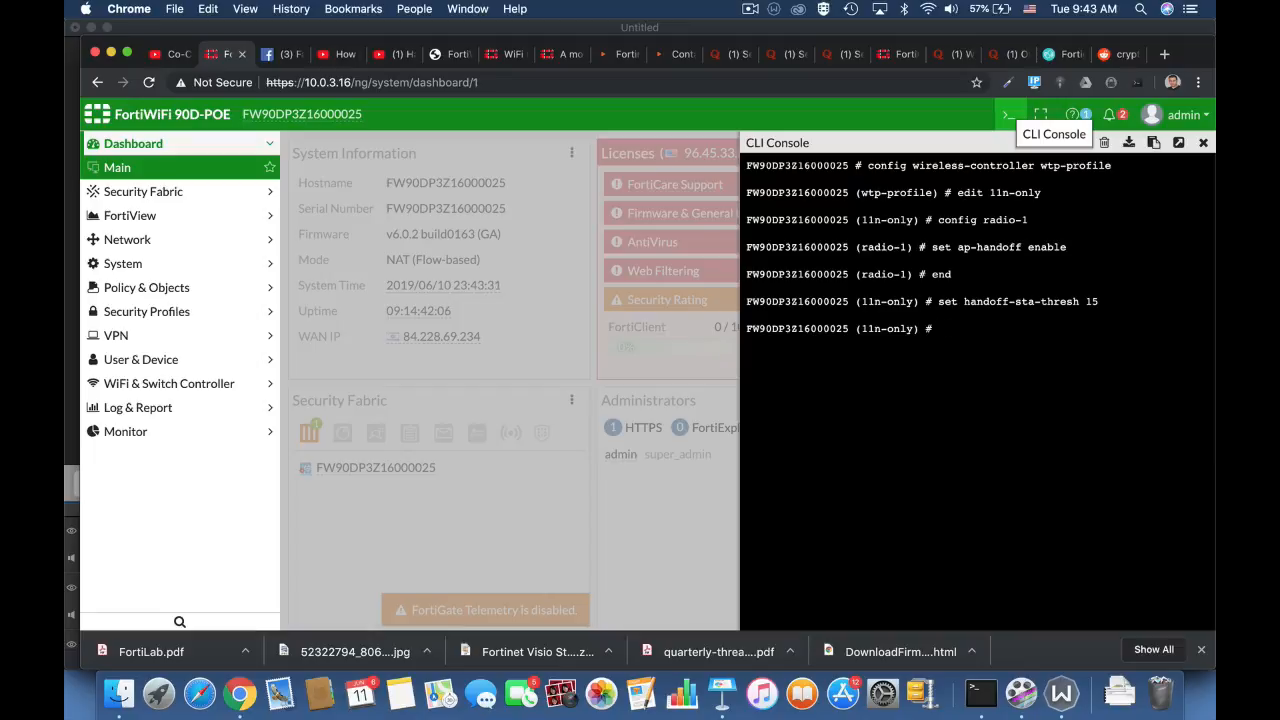
- Enter the command setting handoff-rssi to 30 for the profile
type("set handoff-rssi30")
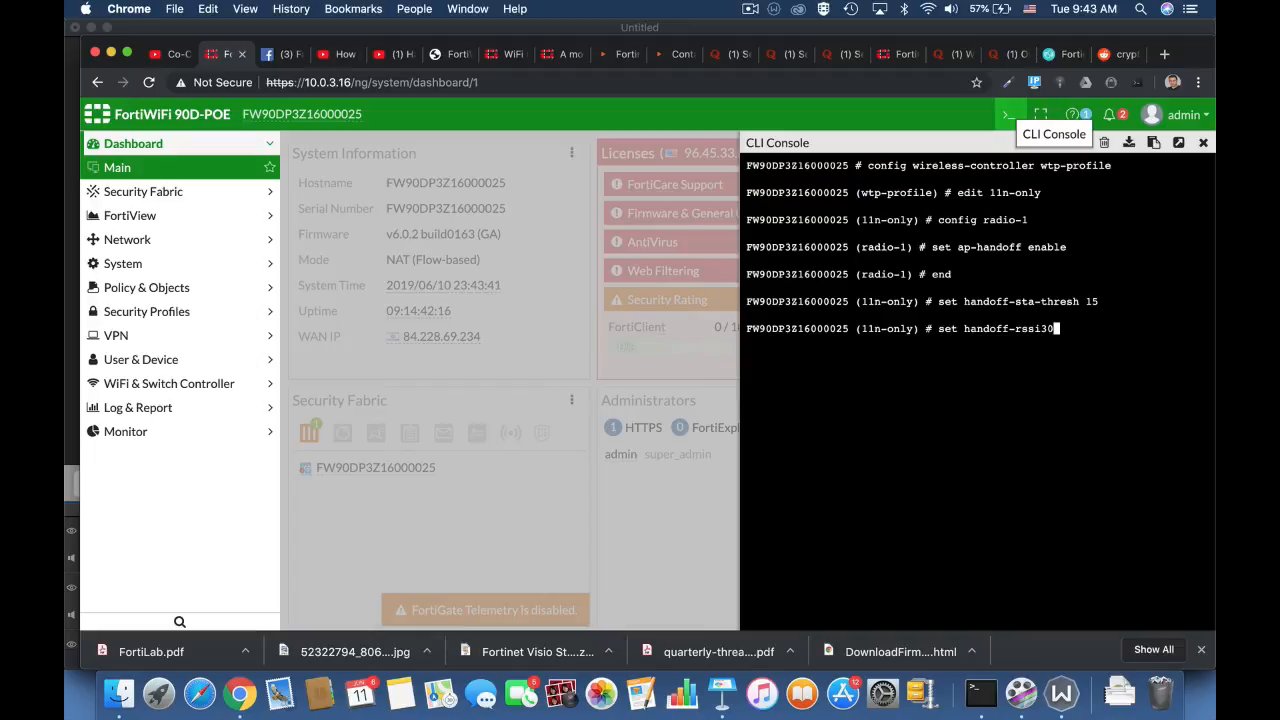
key("BackSpace")
type("30")
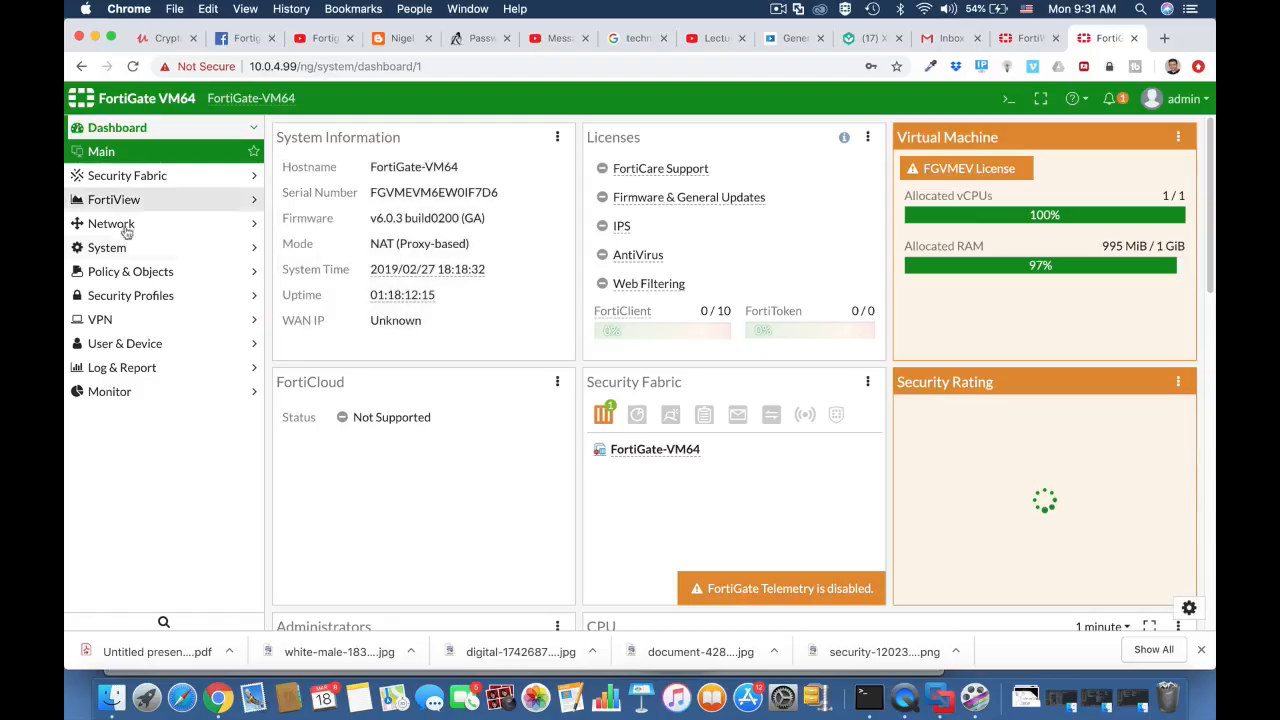
- Start a new custom device group named technicians BYOD
left_click(150, 348)
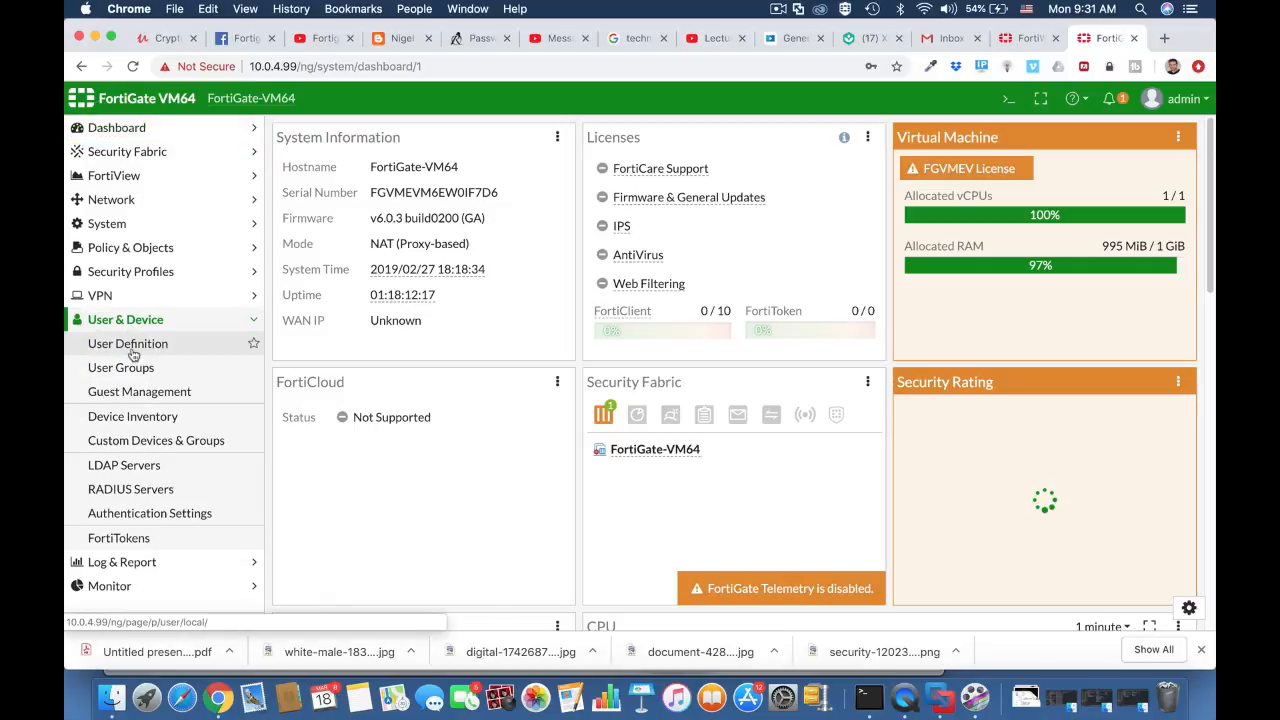
left_click(134, 445)
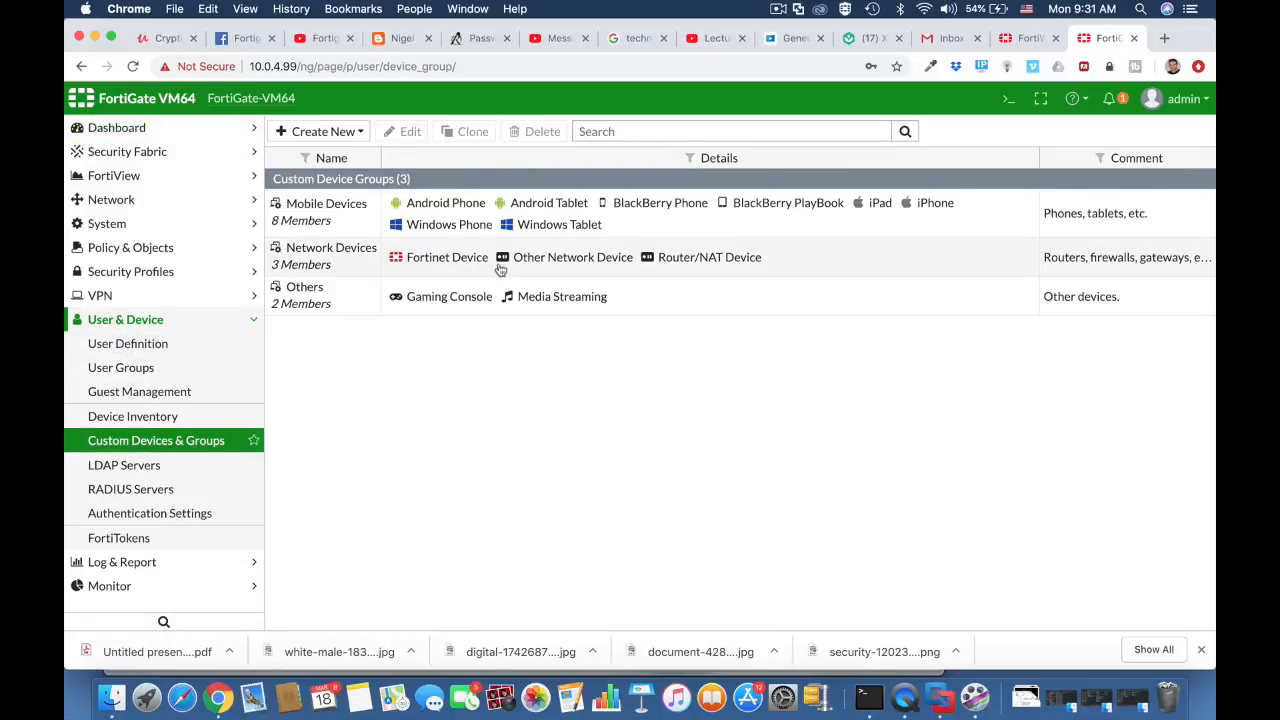
left_click(345, 133)
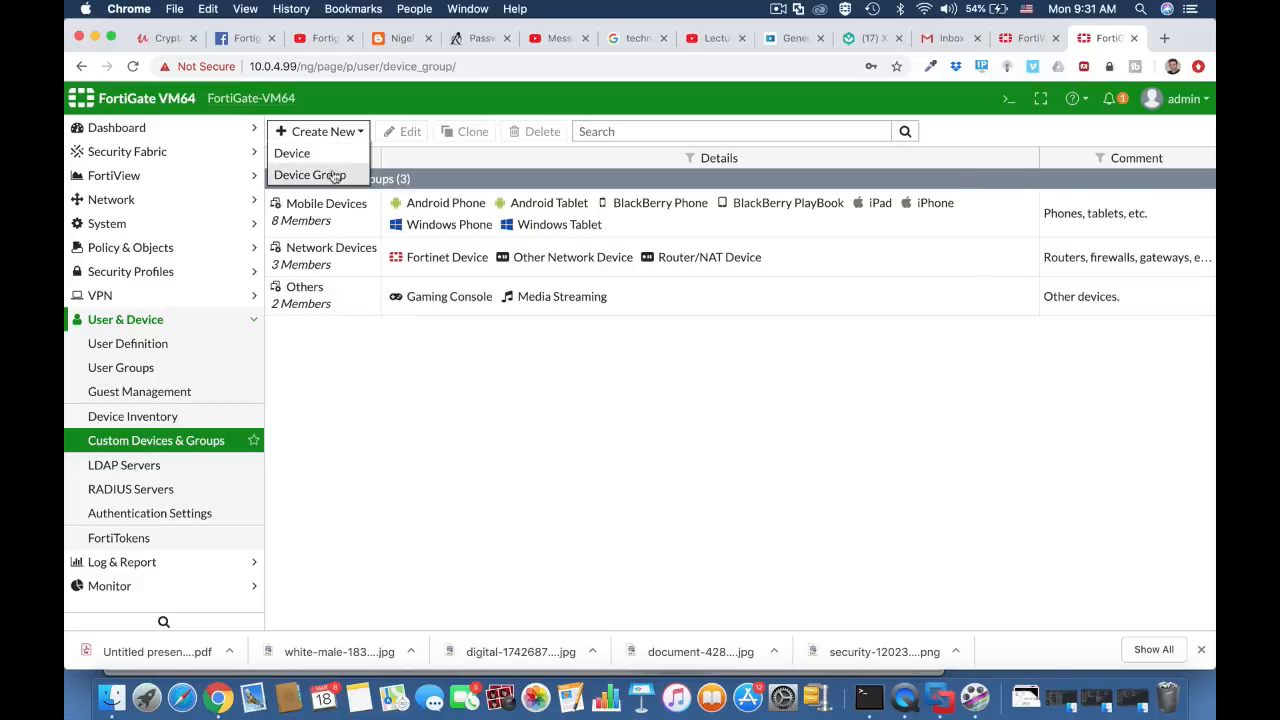
left_click(332, 174)
left_click(367, 165)
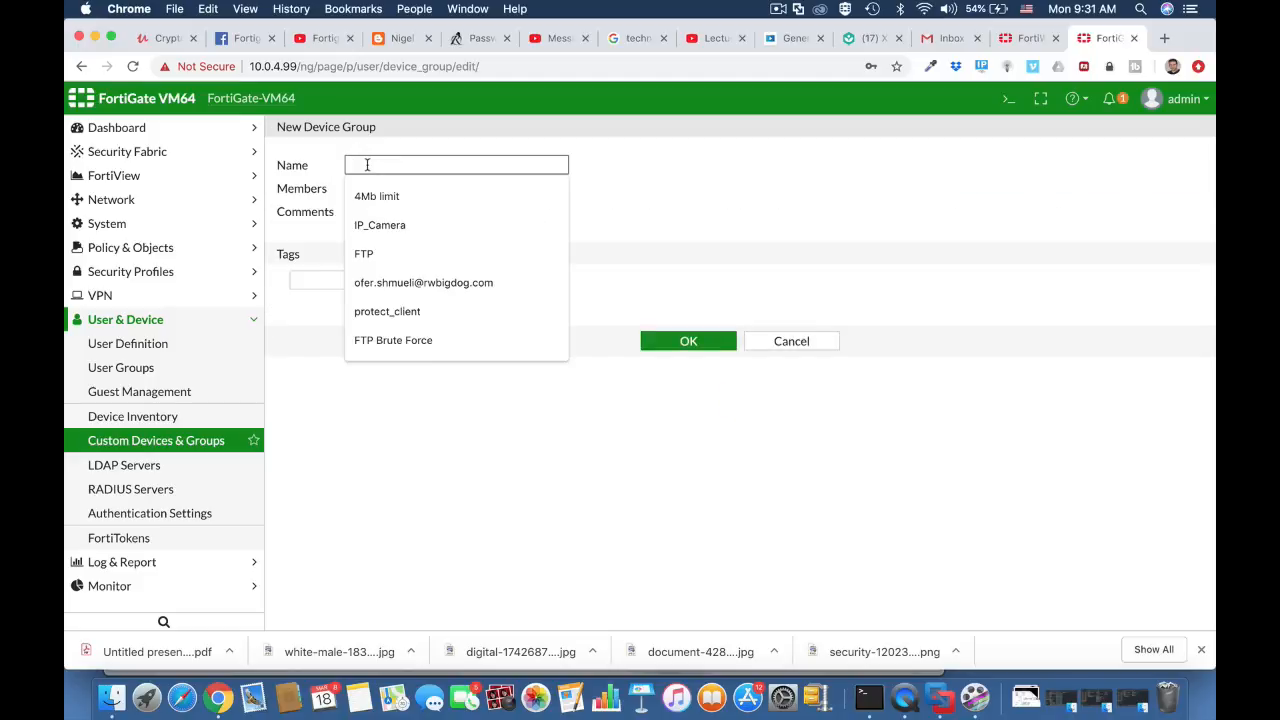
type("technici")
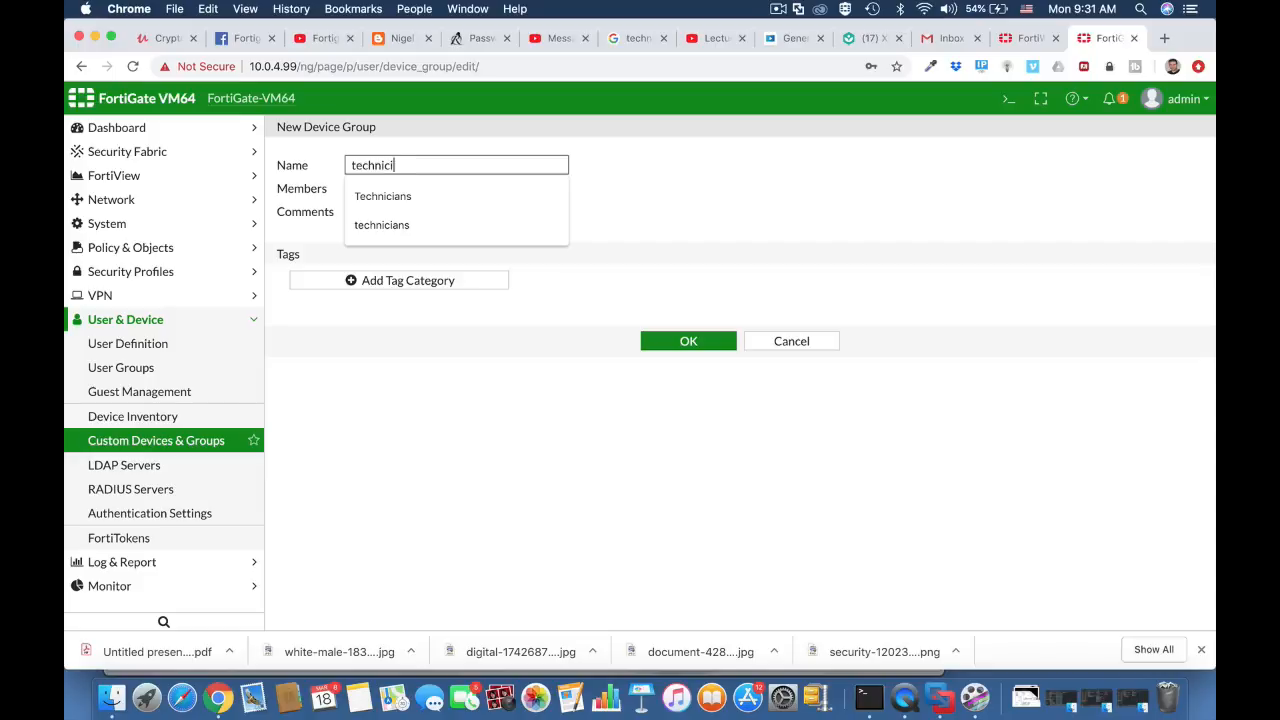
type("ans BYOD")
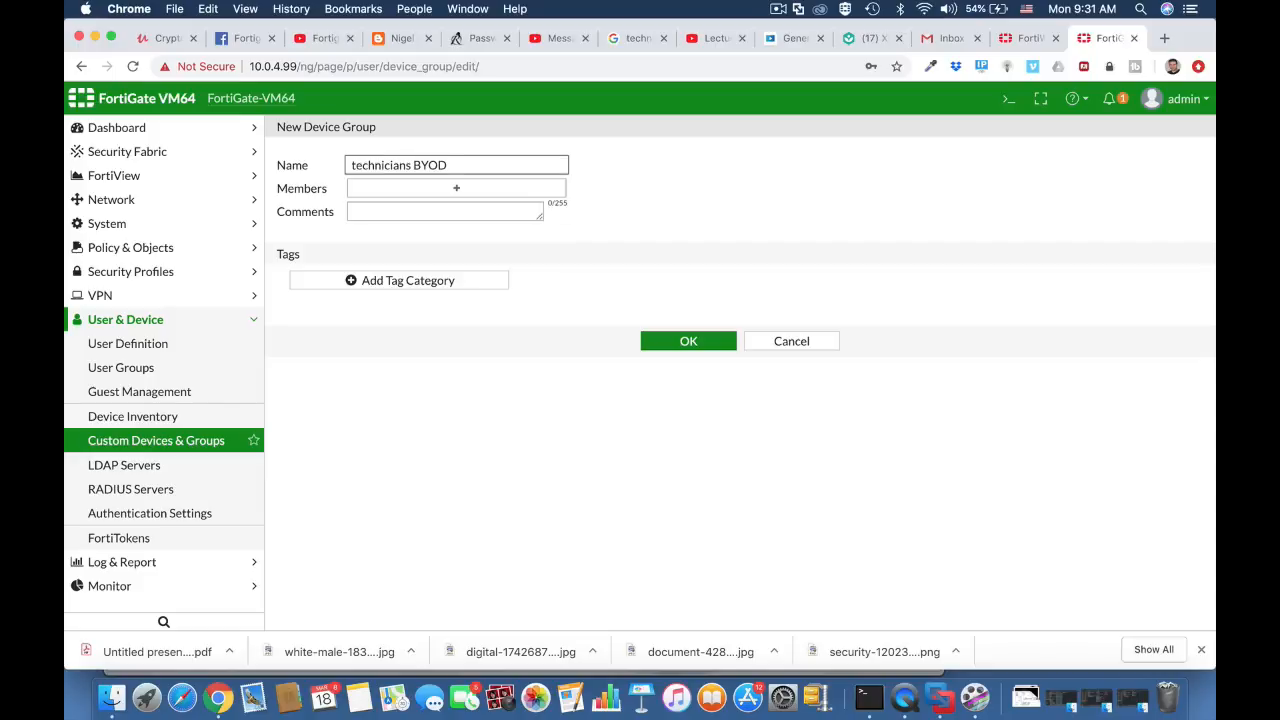
- Add Android Phone, Android Tablet and iOS Device as the group's members and save it
left_click(383, 188)
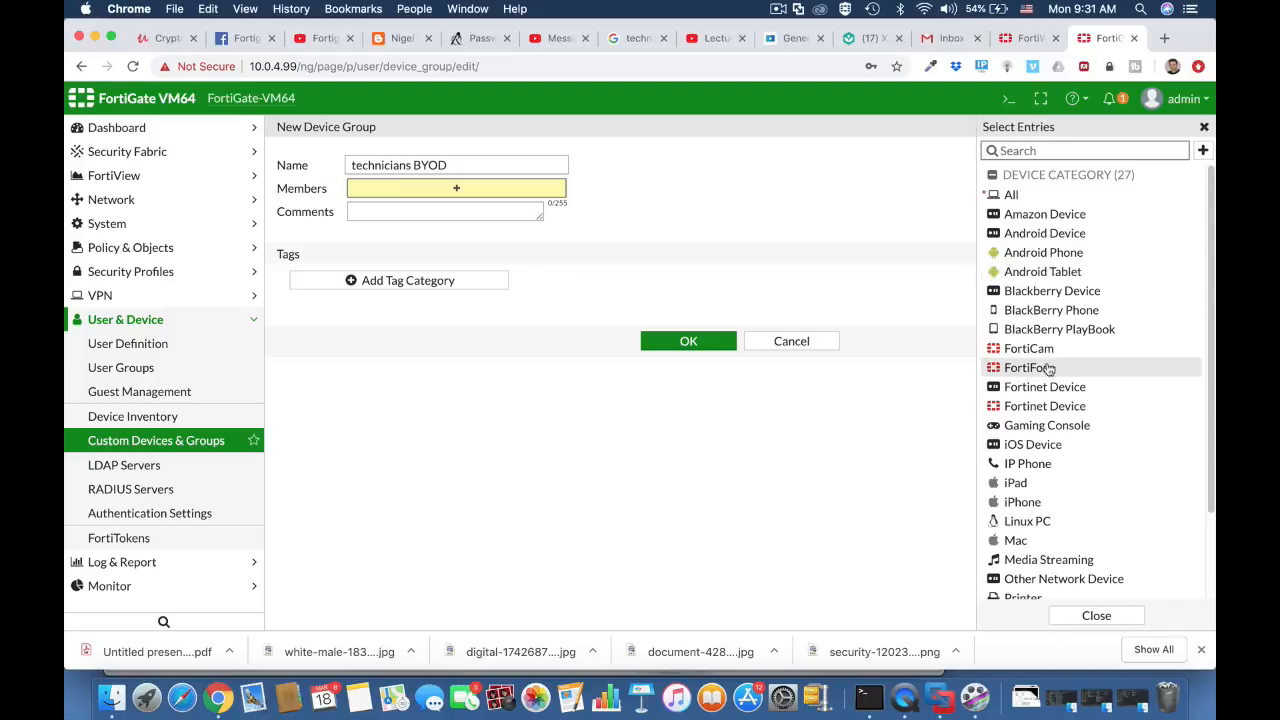
left_click(1030, 444)
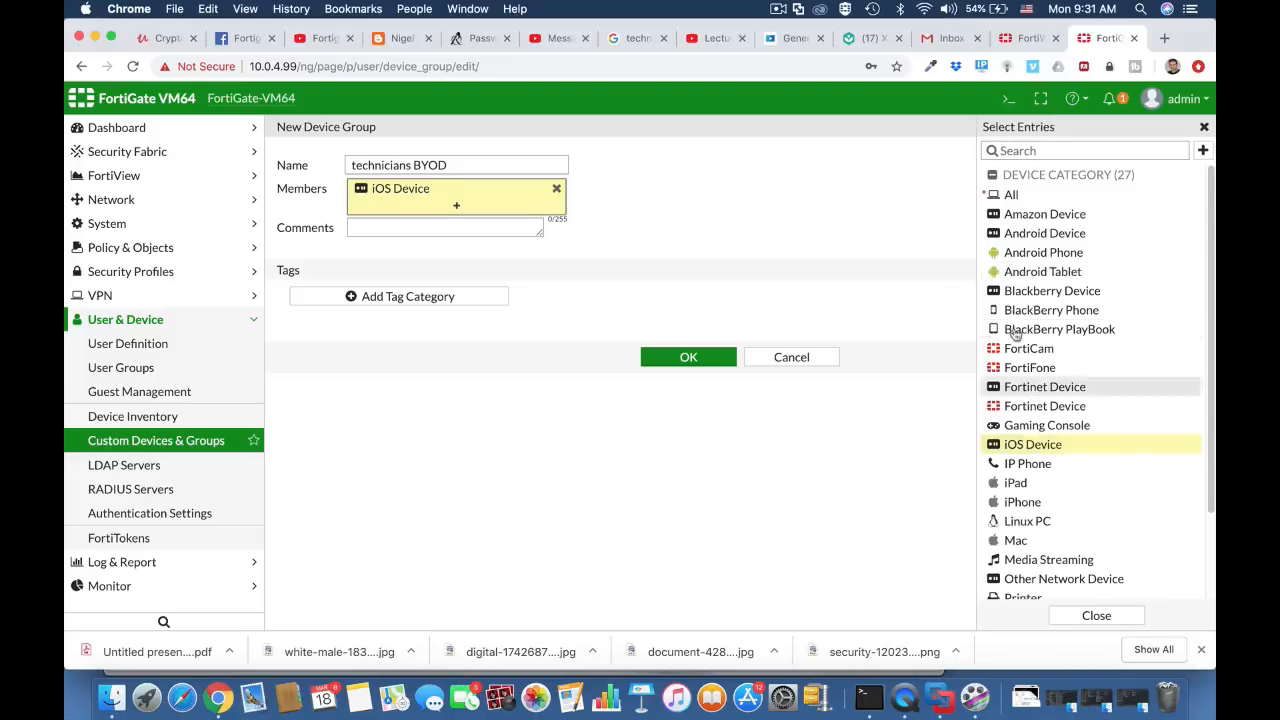
left_click(1016, 233)
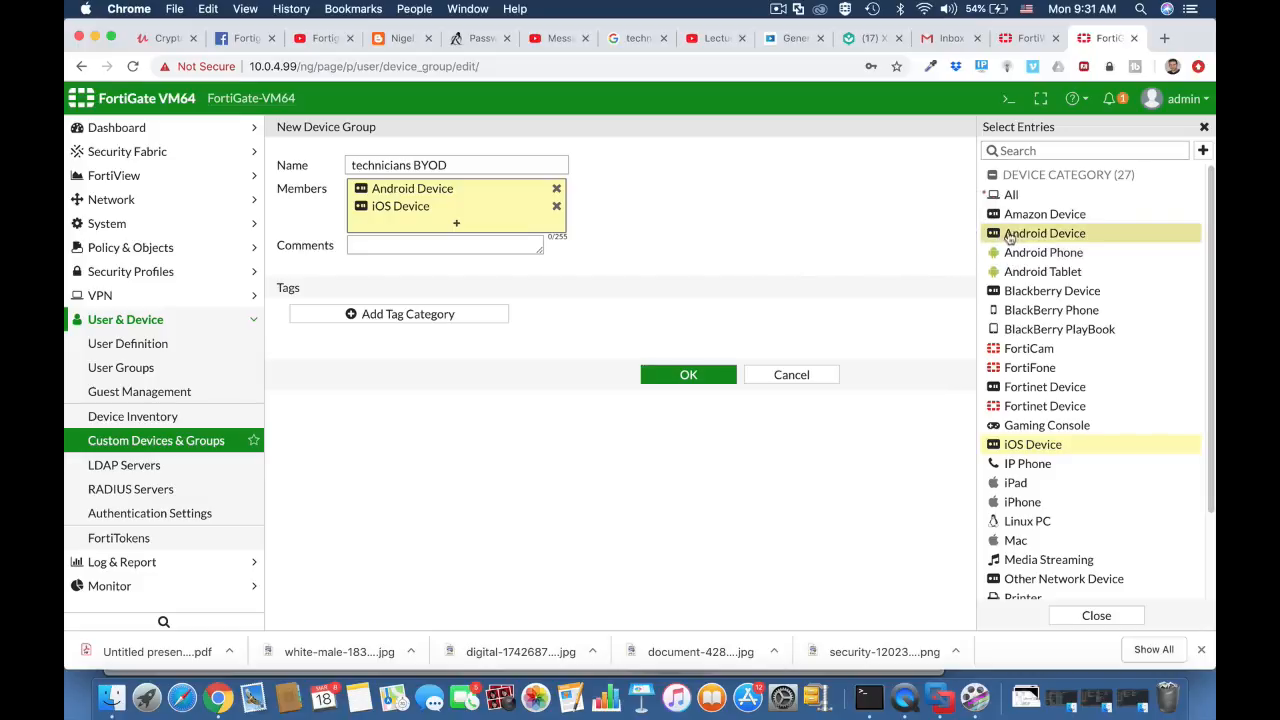
left_click(556, 193)
left_click(1047, 254)
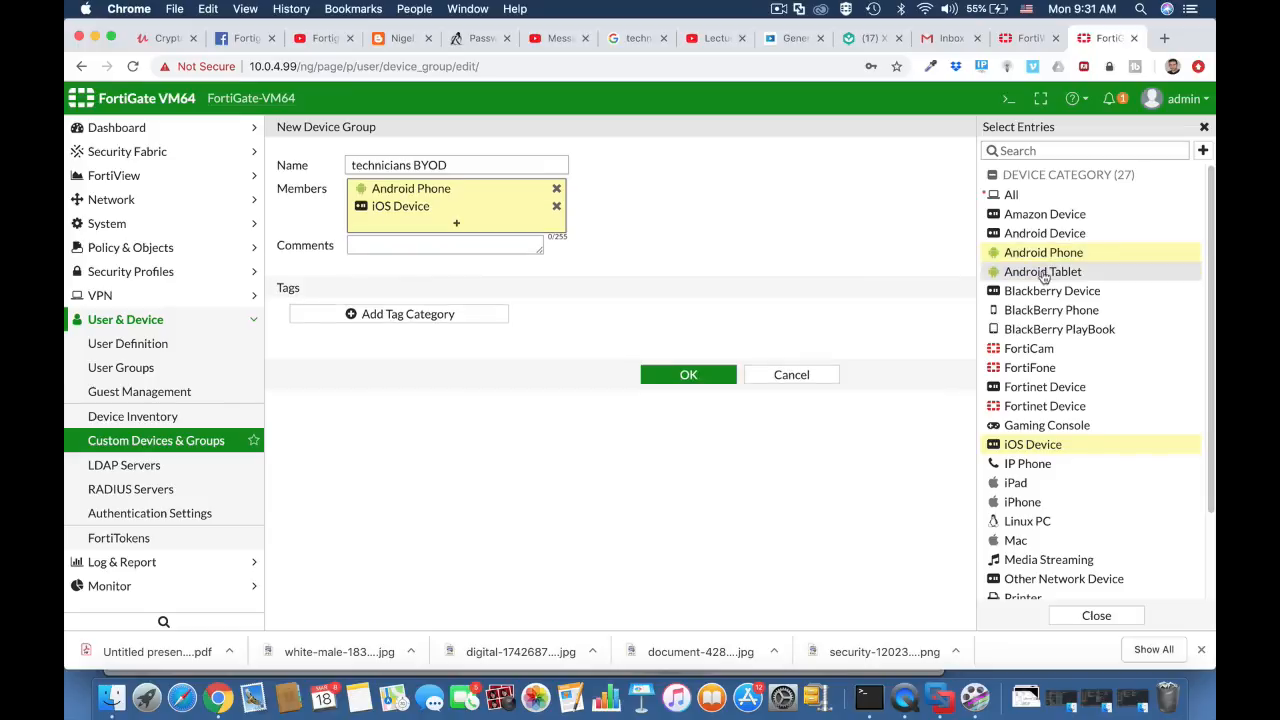
left_click(1043, 274)
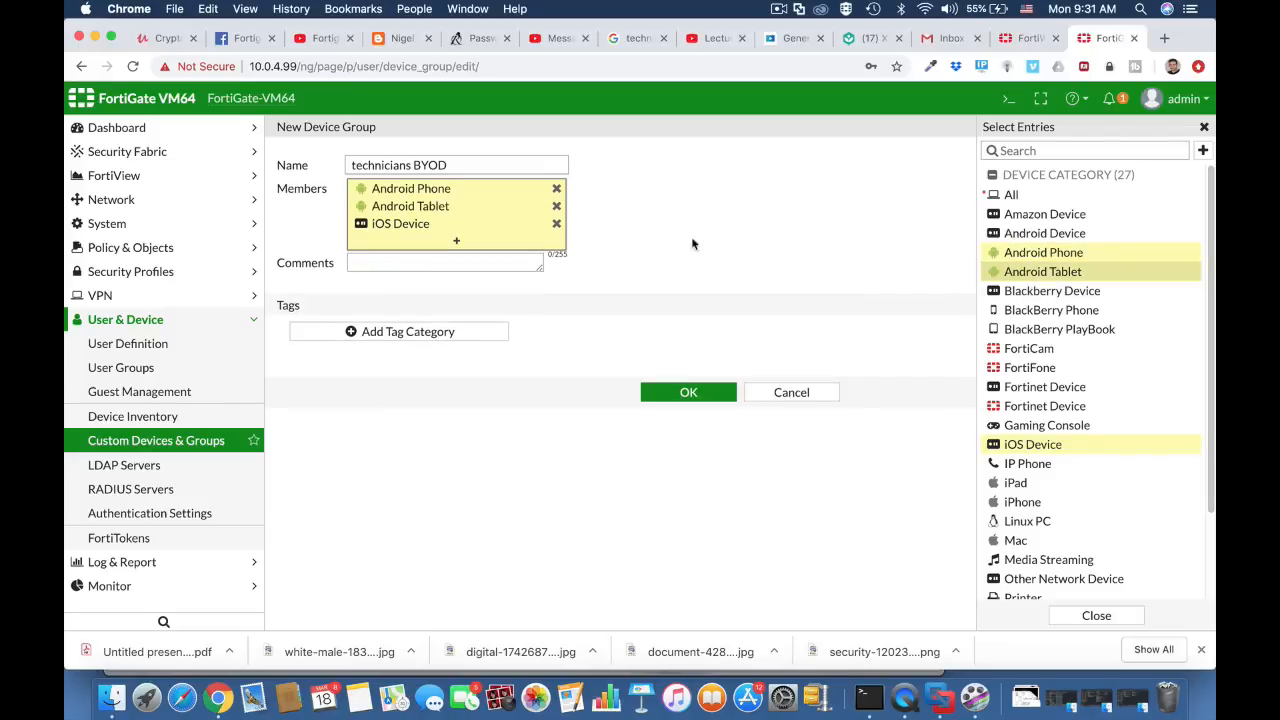
left_click(428, 264)
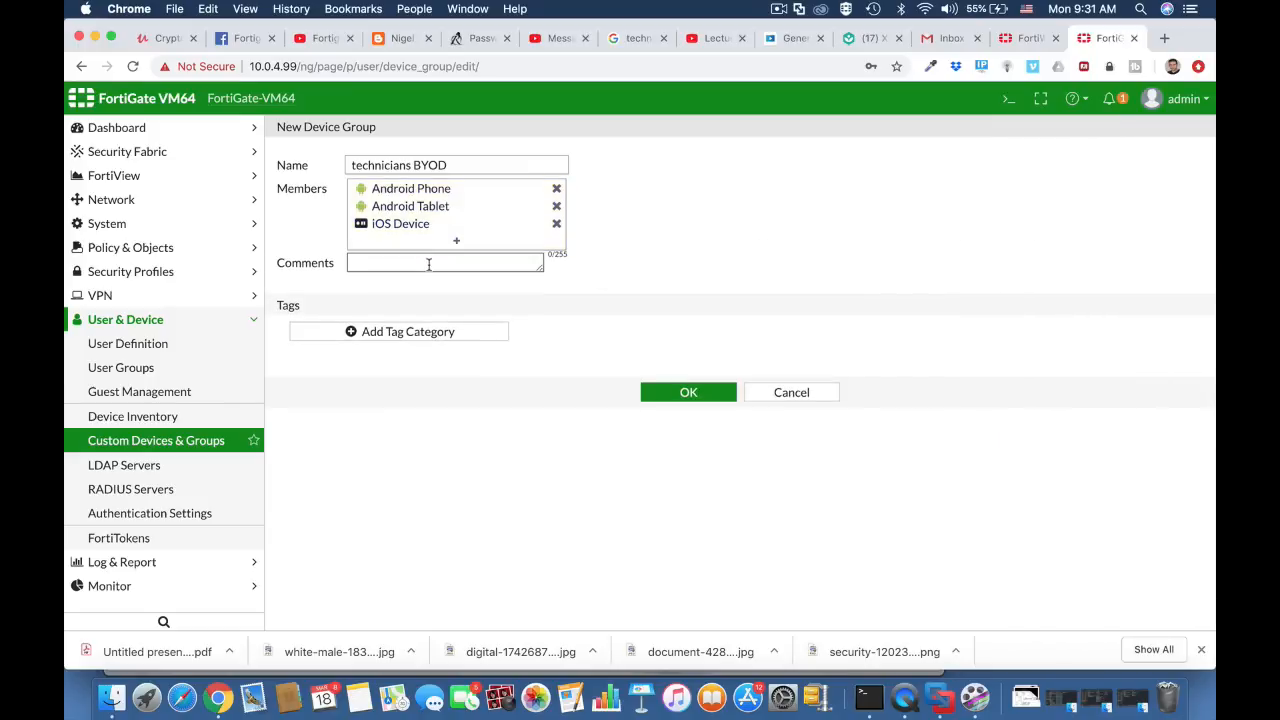
left_click(688, 395)
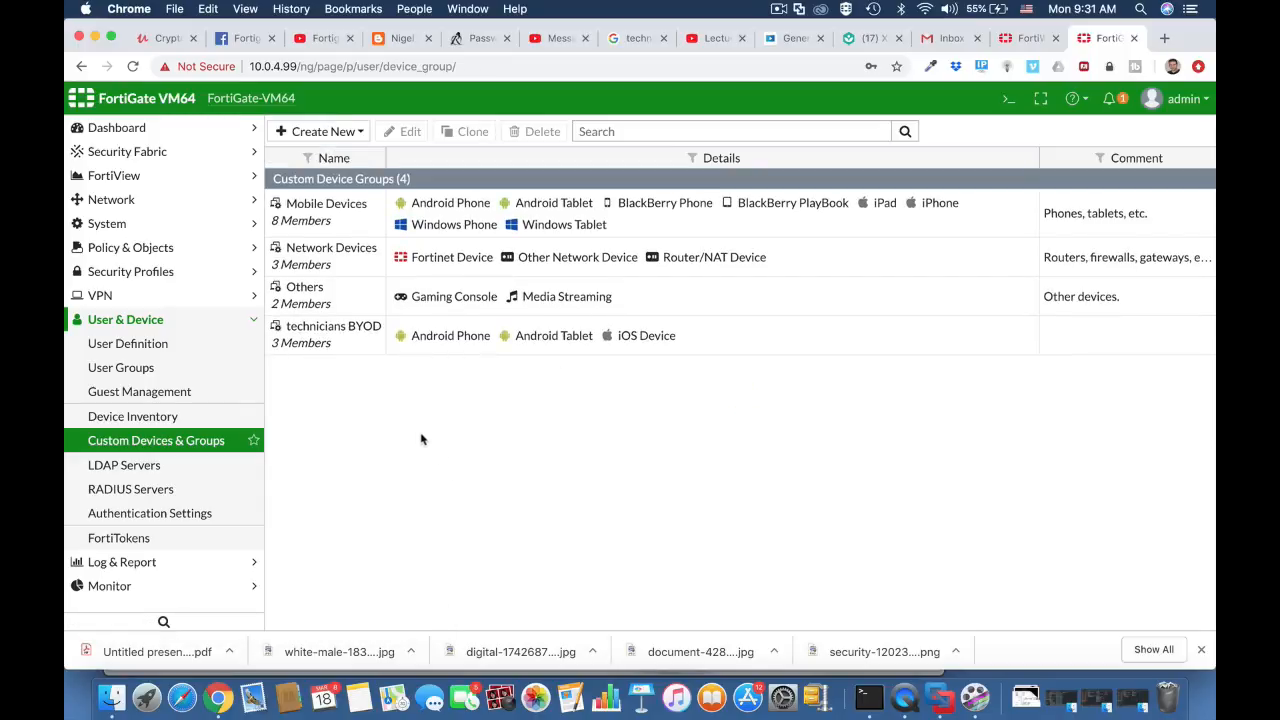
- Create a new Firewall-type user group named technicians
left_click(160, 347)
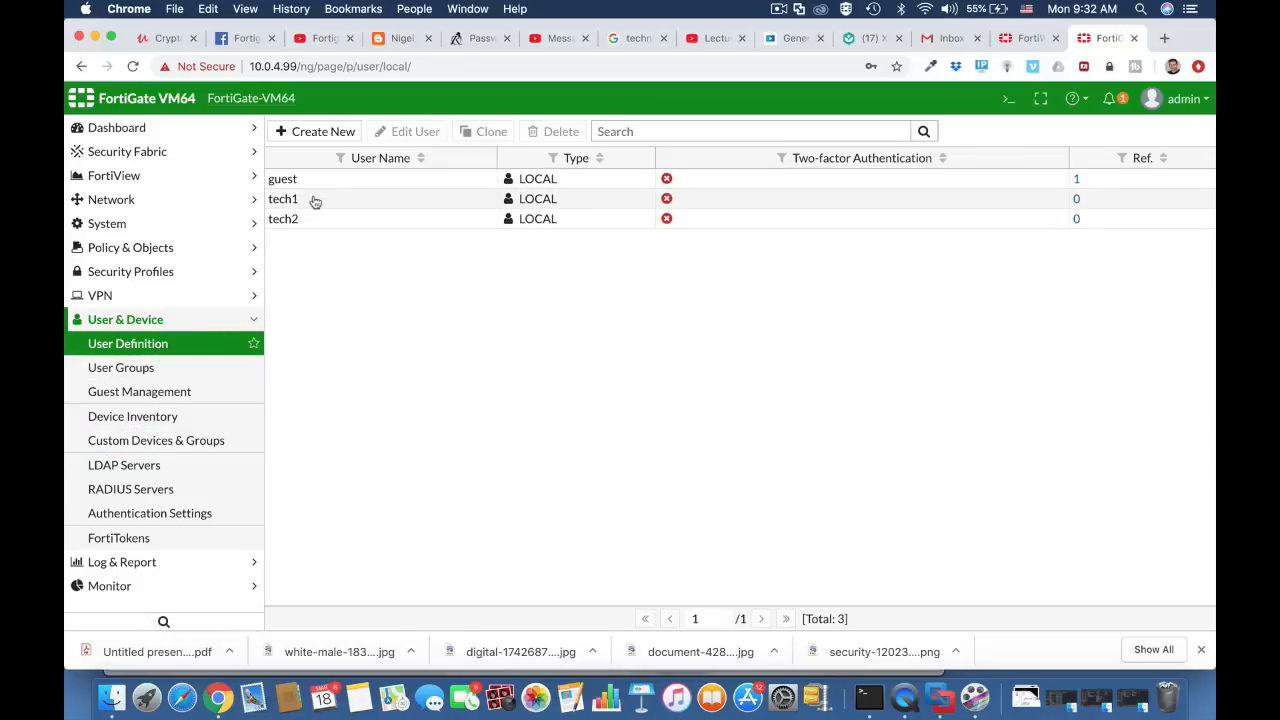
left_click(173, 368)
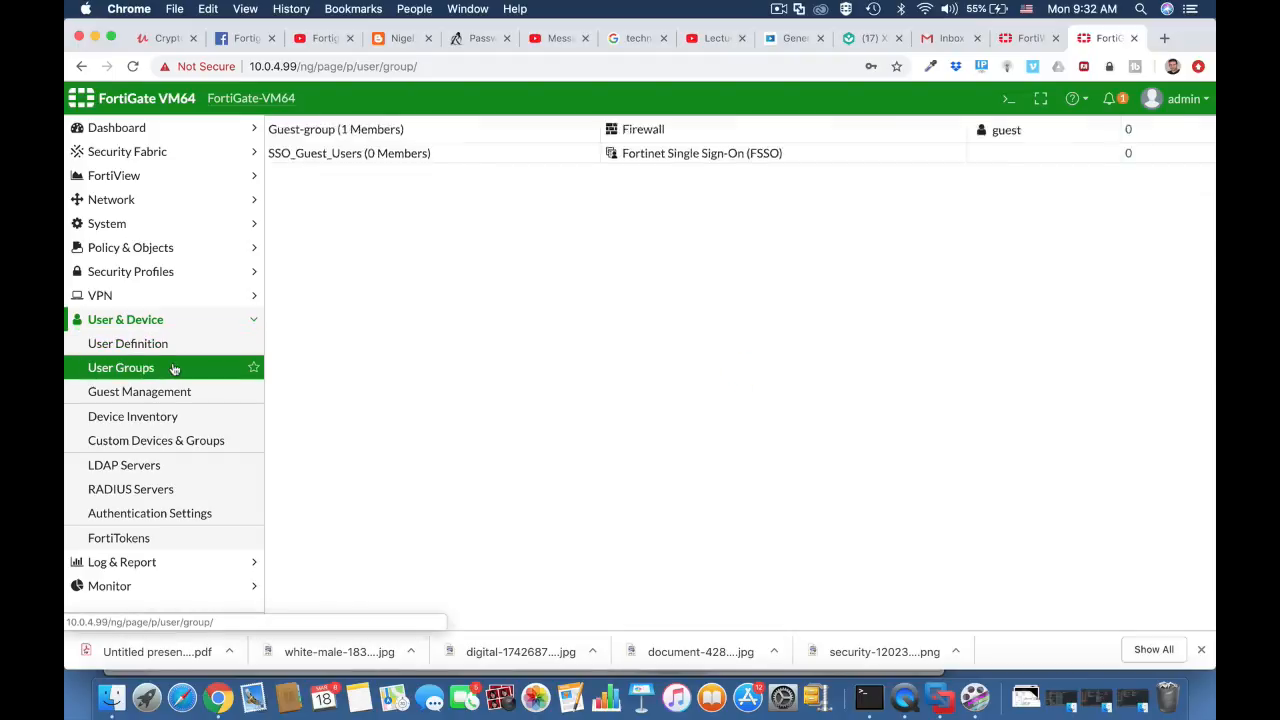
left_click(325, 137)
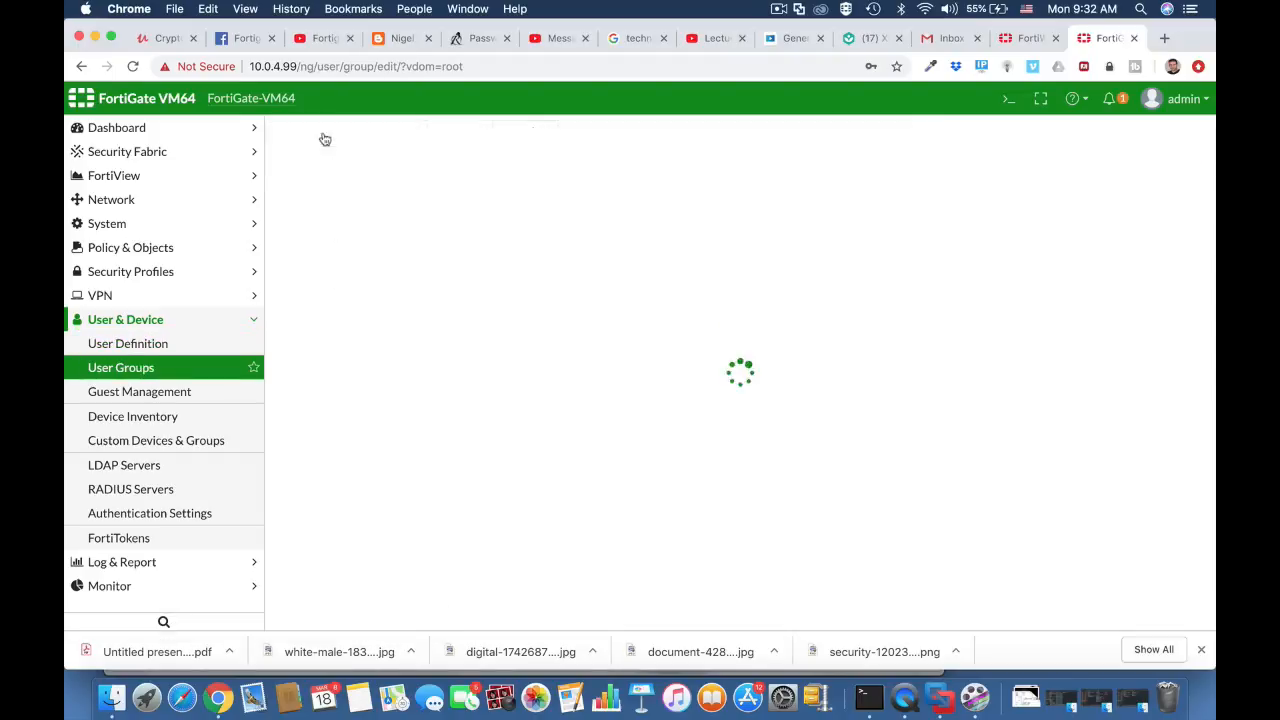
left_click(370, 166)
type("te")
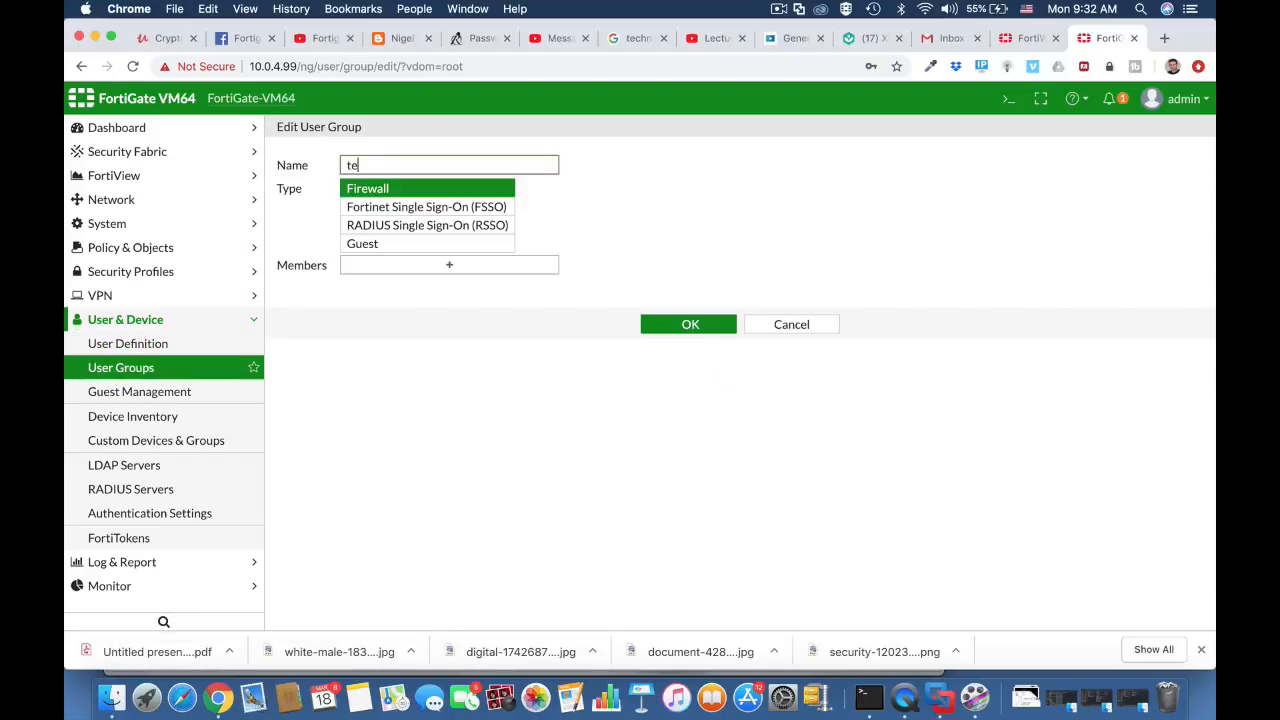
type("chnicians")
left_click(397, 190)
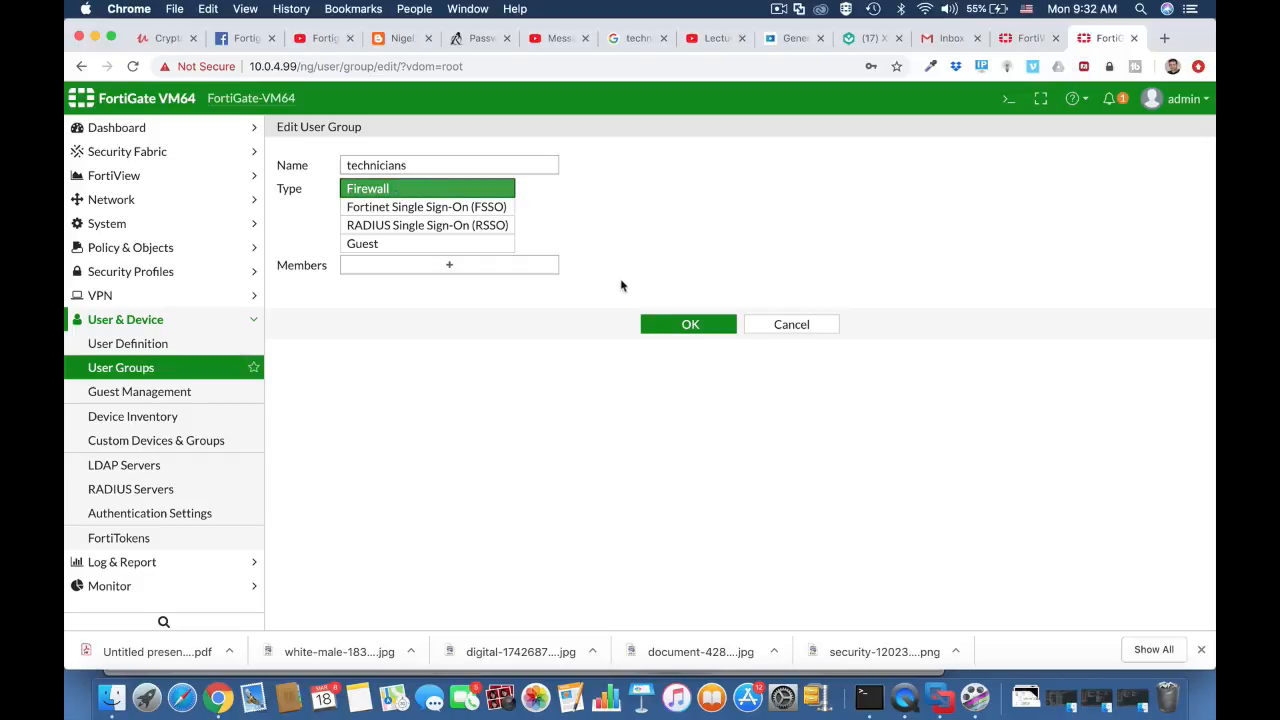
- Add users tech1 and tech2 as members of the technicians group and save it
left_click(535, 268)
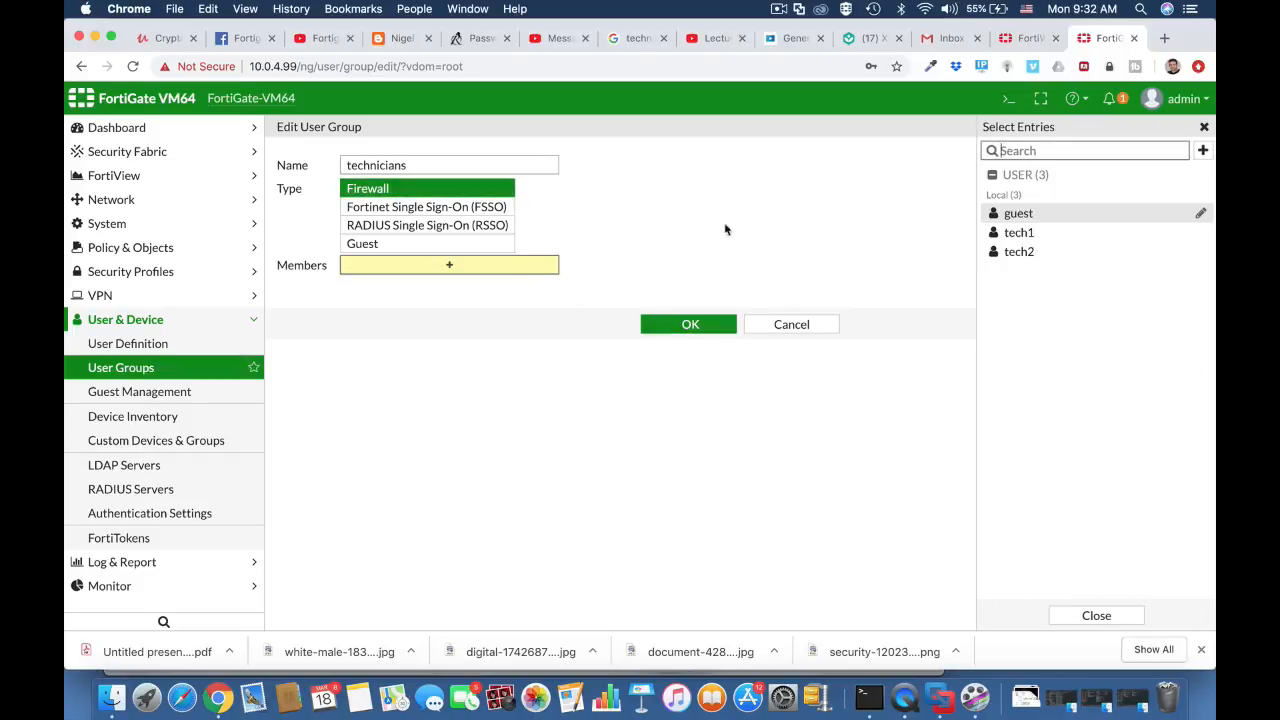
left_click(1019, 232)
left_click(1020, 251)
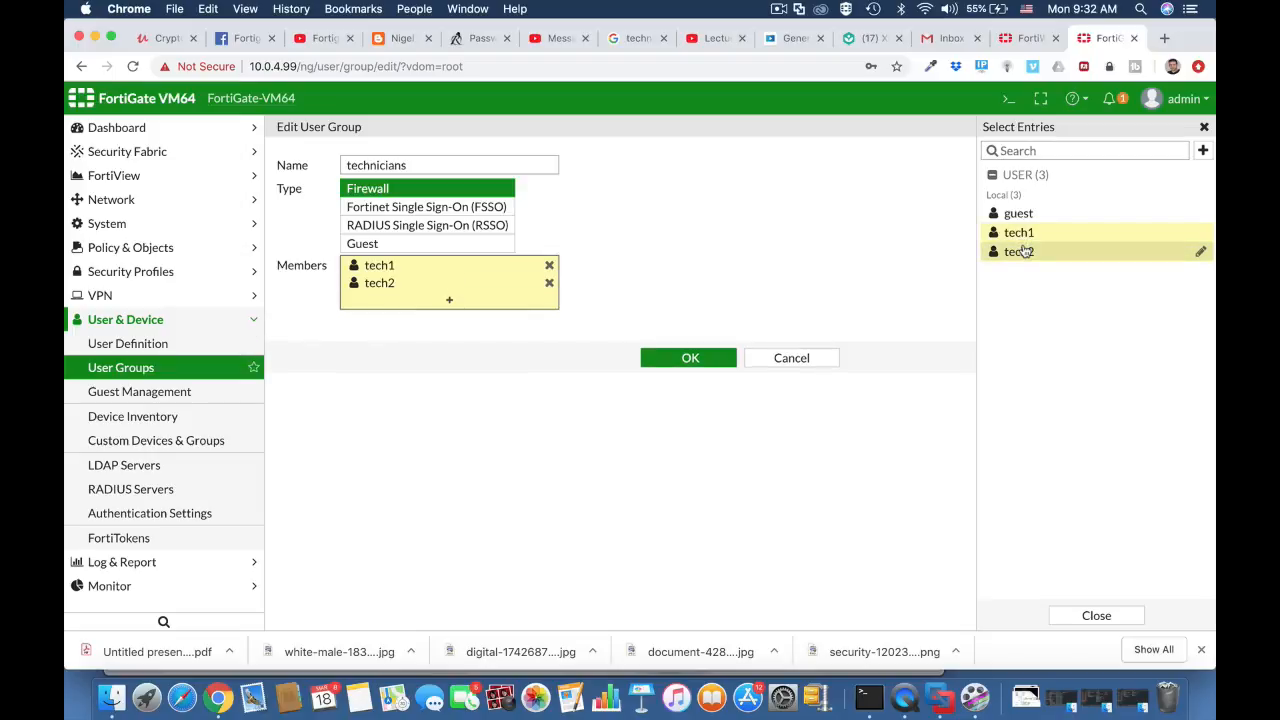
left_click(716, 355)
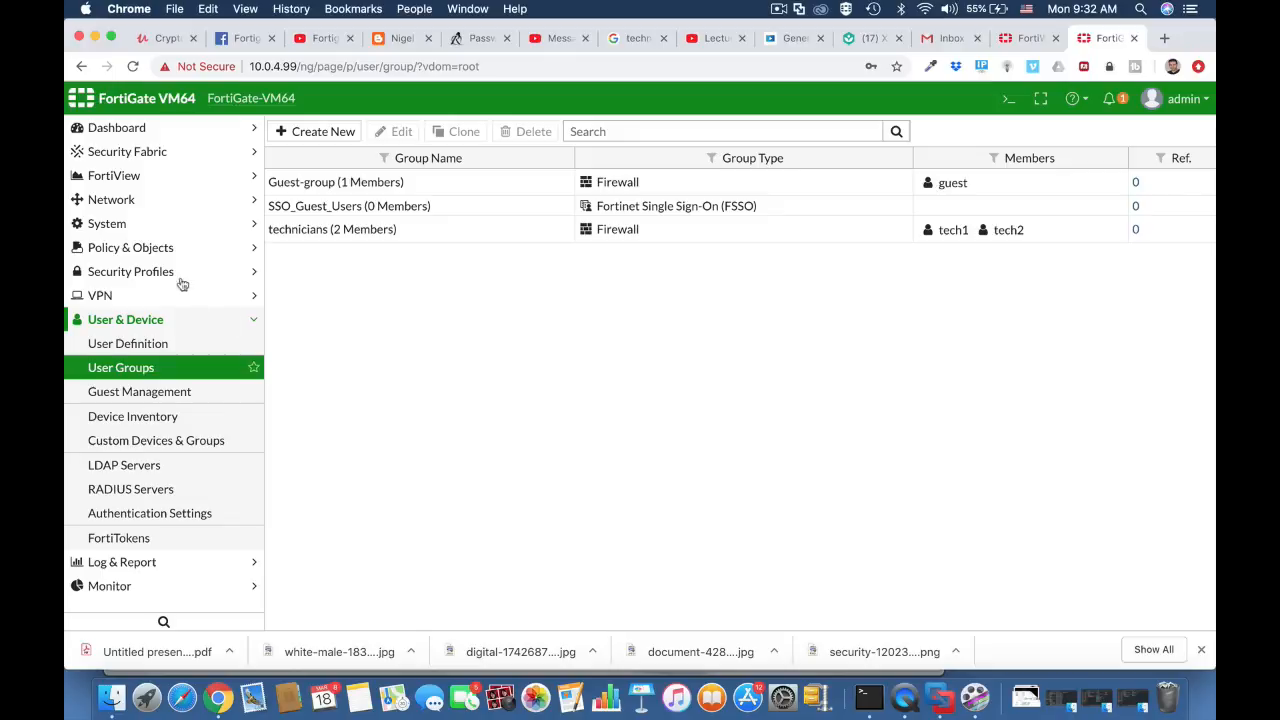
- Open the Vlan 10 (Technicians Wi-fi) interface for editing and review its address and DHCP settings
left_click(172, 201)
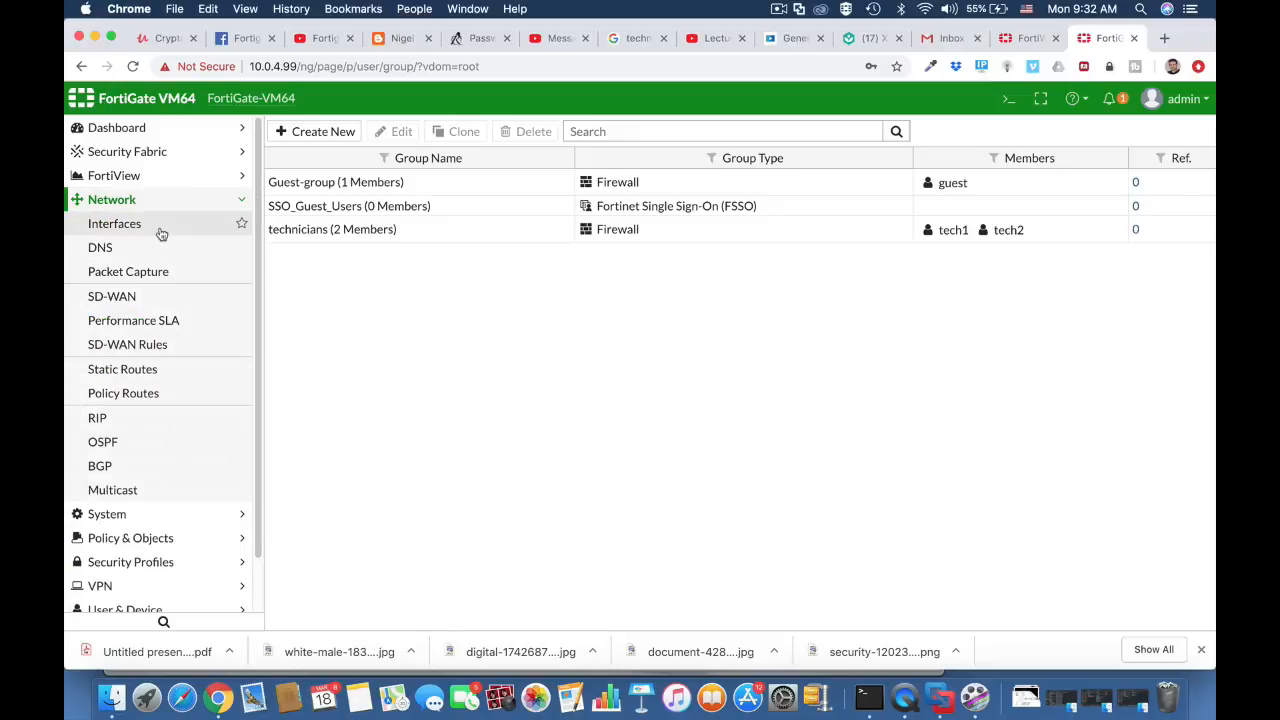
left_click(160, 230)
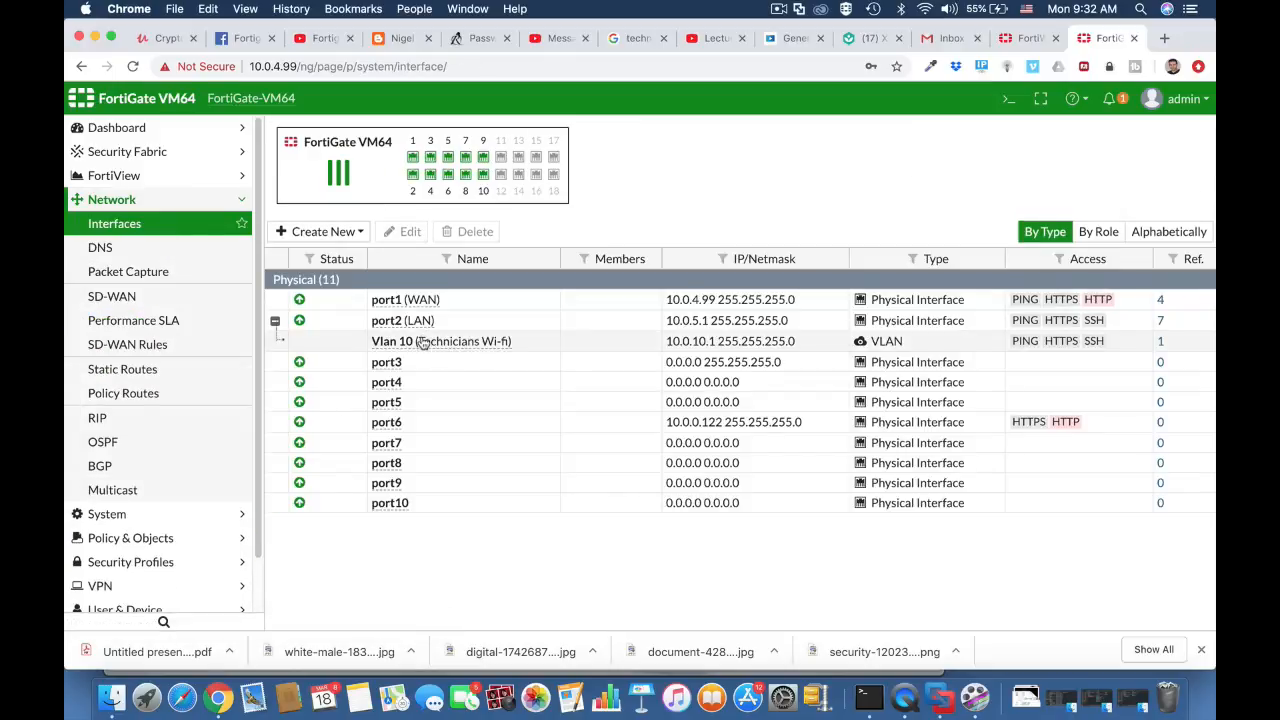
left_click(427, 342)
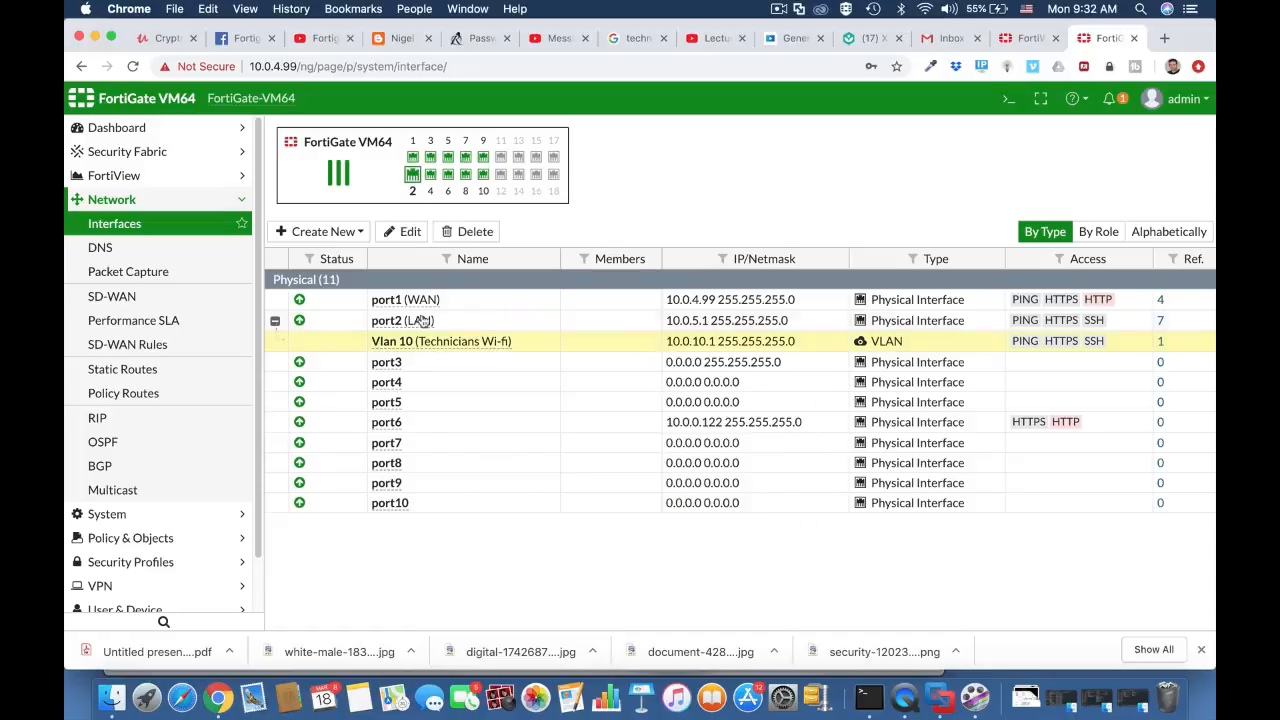
left_click(410, 231)
scroll(564, 395, "down", 5)
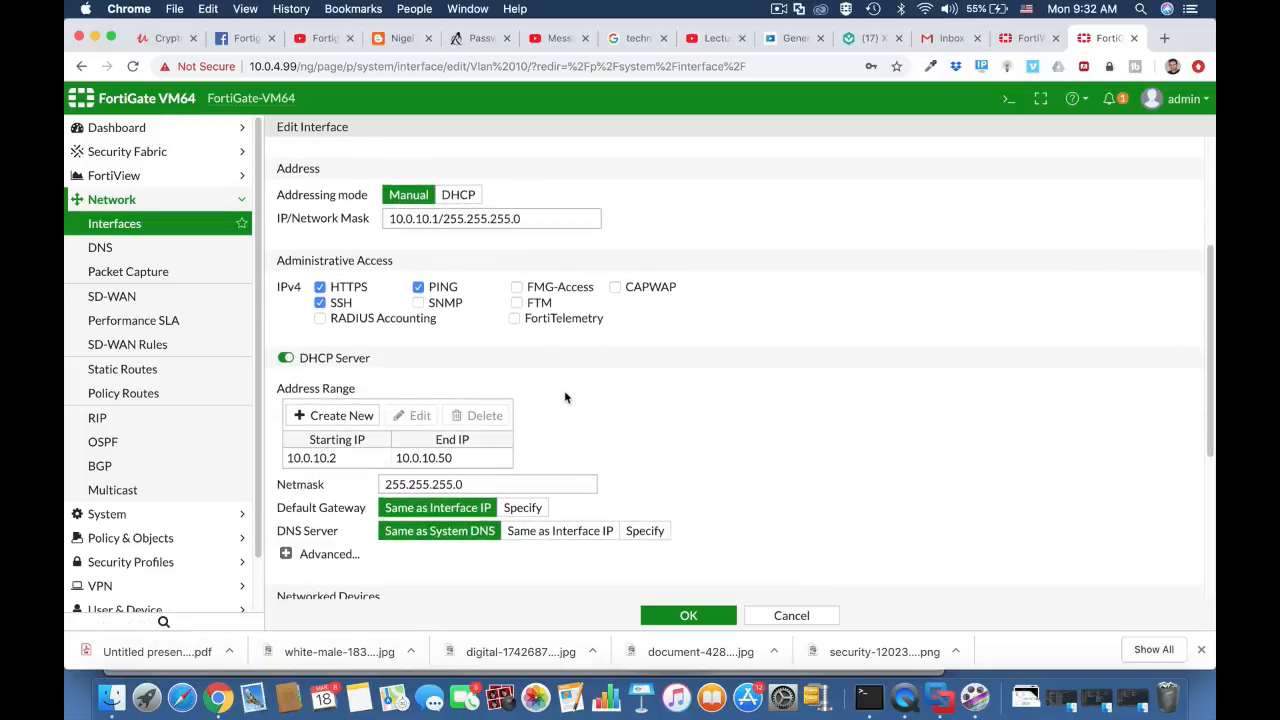
- Enable Device Detection and Active Scanning on the Vlan 10 interface and save it
scroll(564, 398, "down", 3)
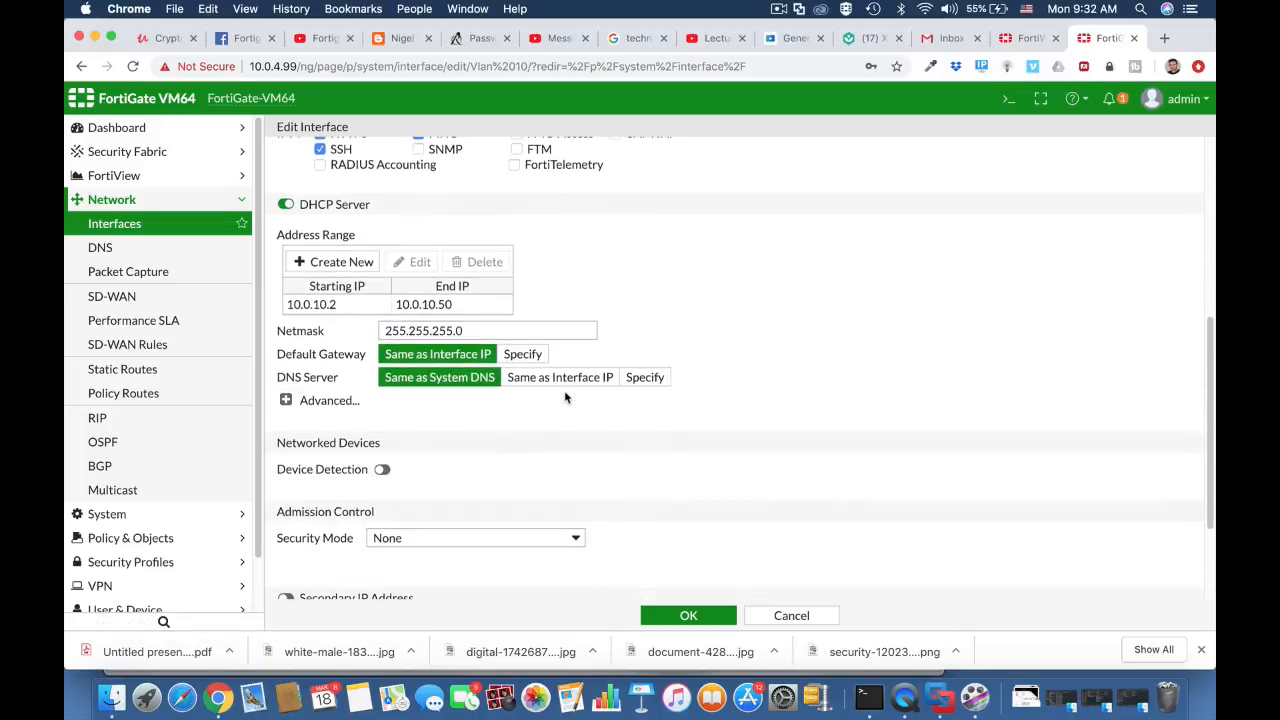
left_click(383, 470)
left_click(382, 492)
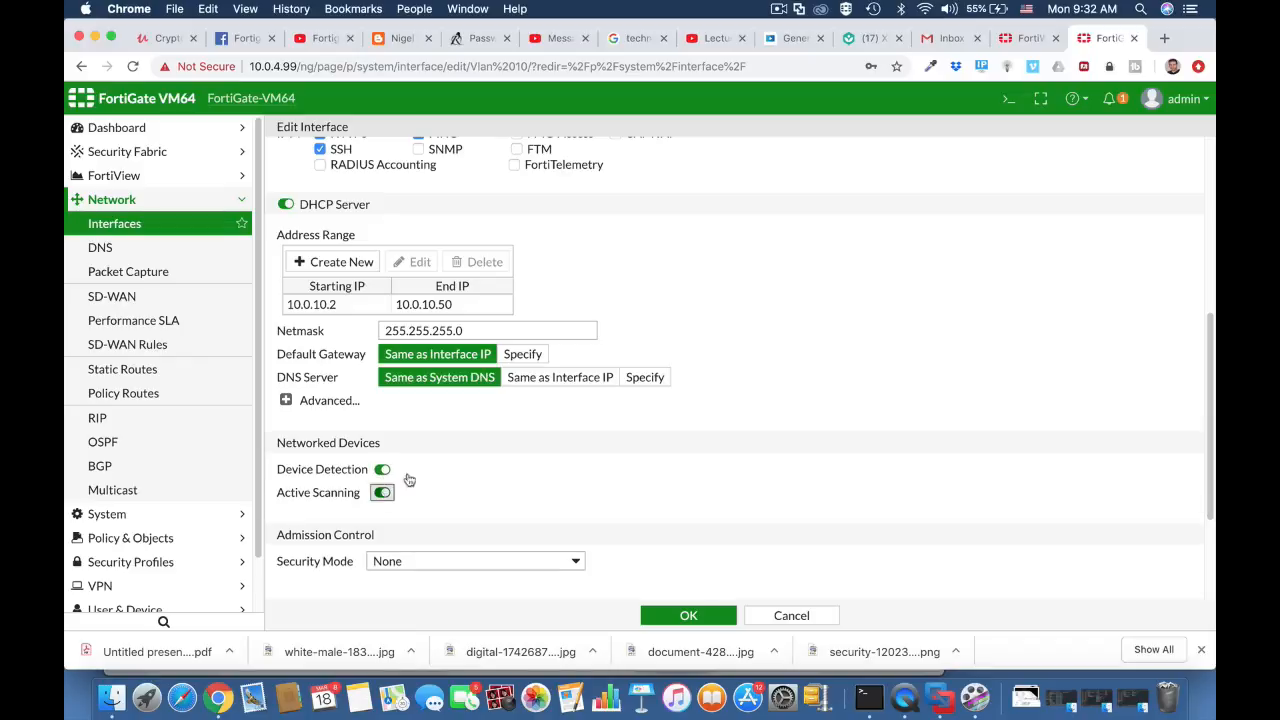
left_click(688, 617)
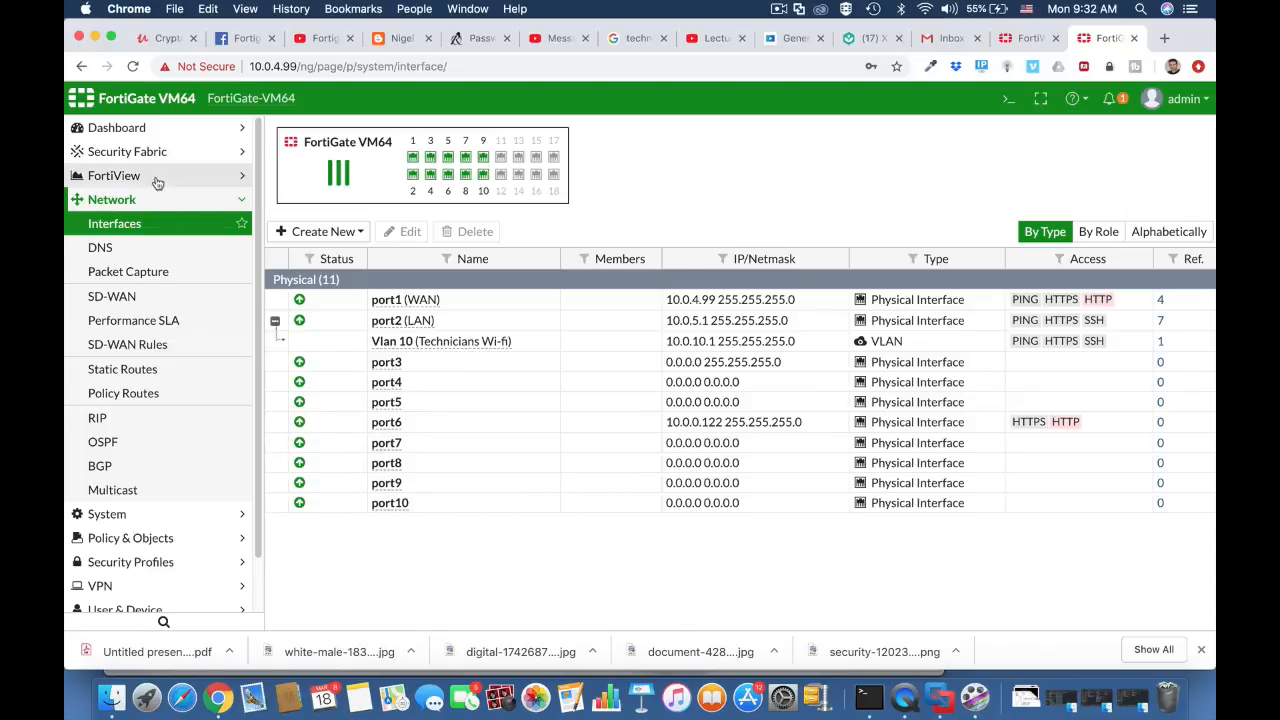
- Review the firewall address list and select the Technicians subnet address
left_click(152, 538)
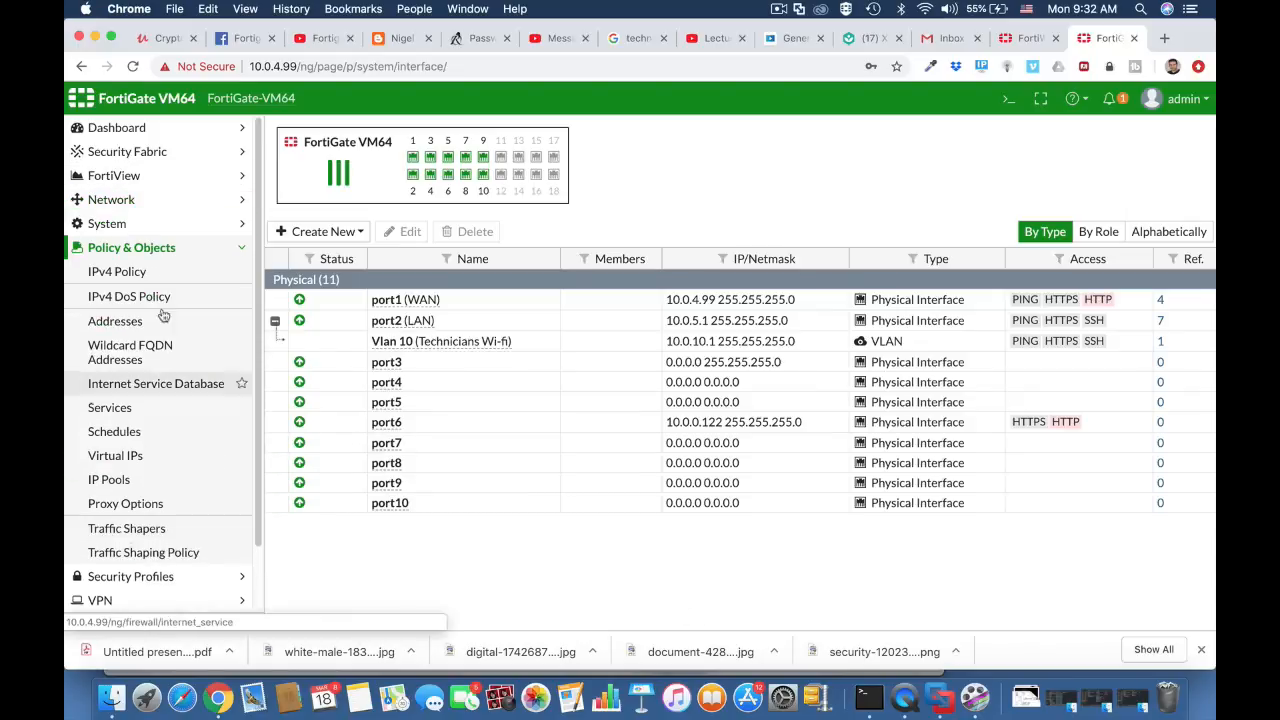
left_click(148, 274)
left_click(133, 321)
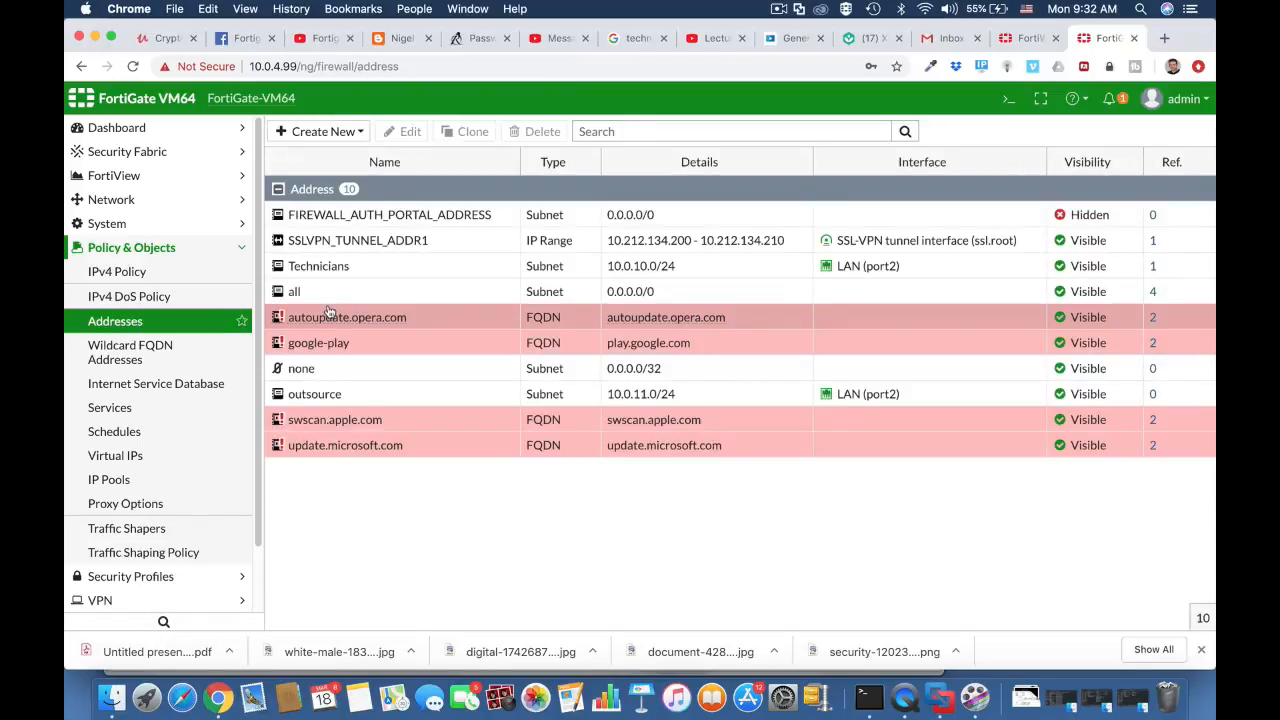
left_click(360, 271)
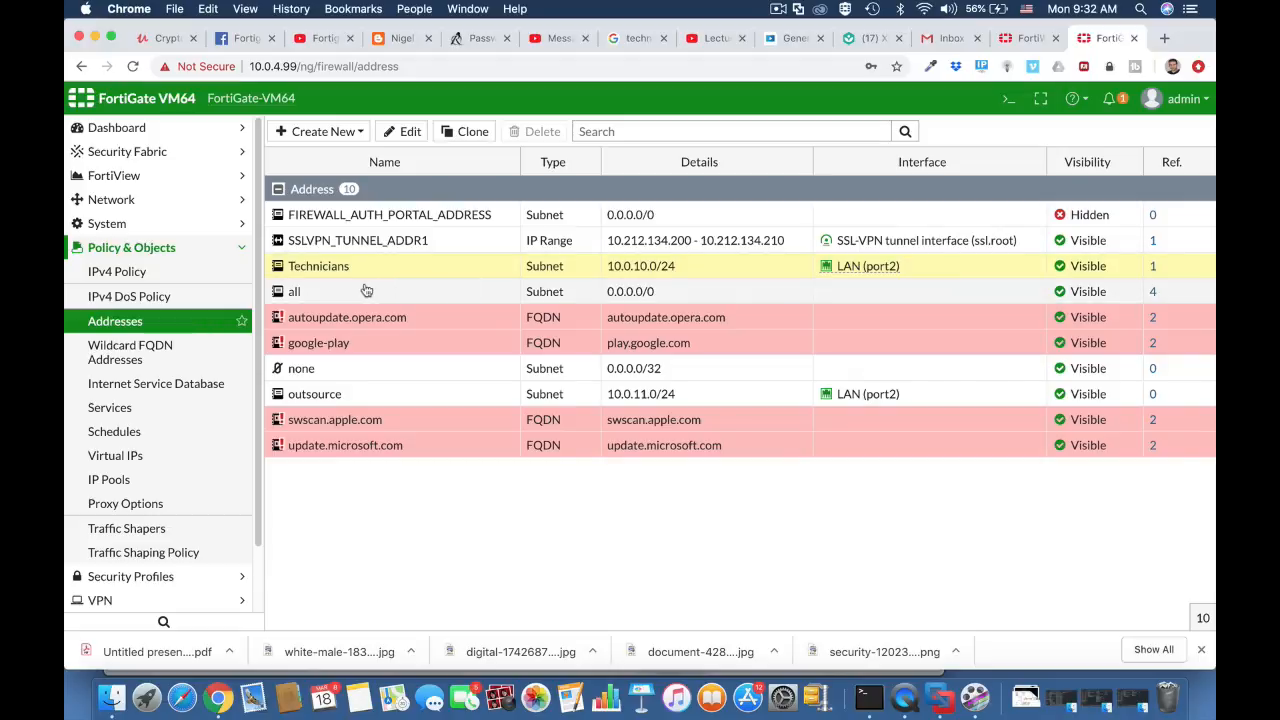
- Create a new IPv4 policy named Technicians WIFI access from Technicians Wi-fi (Vlan 10) to WAN (port1)
left_click(172, 275)
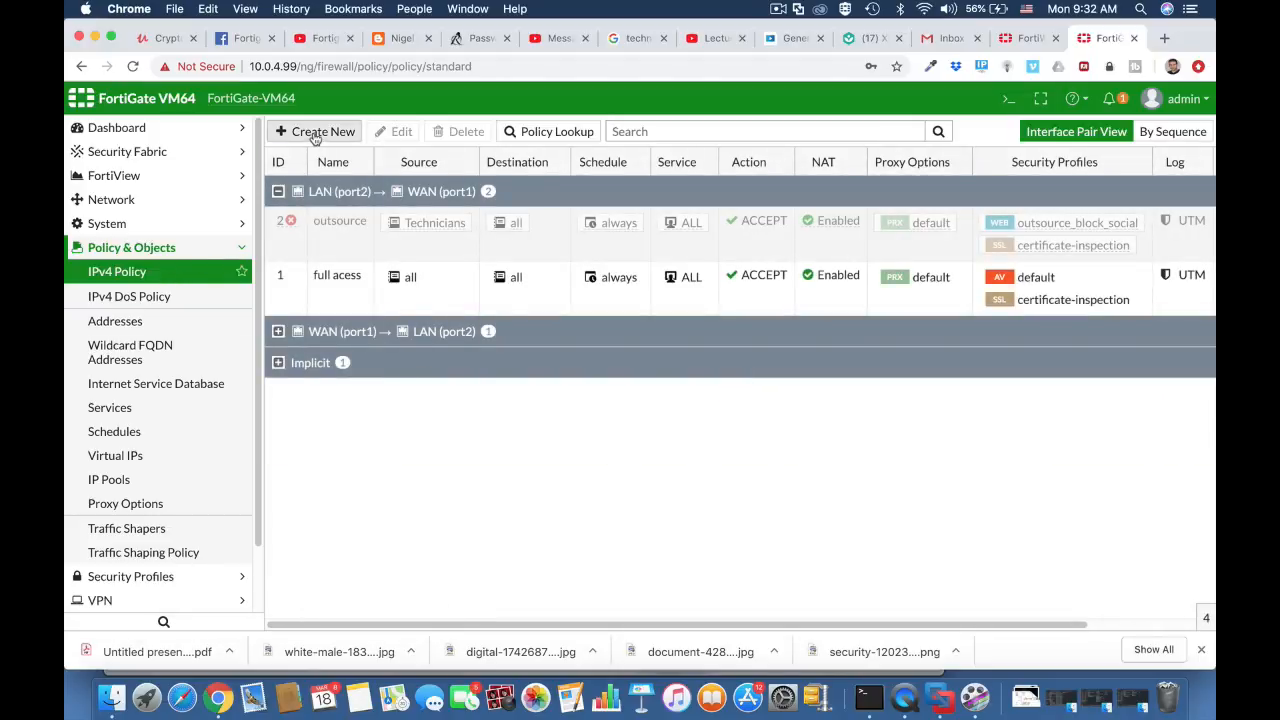
left_click(315, 133)
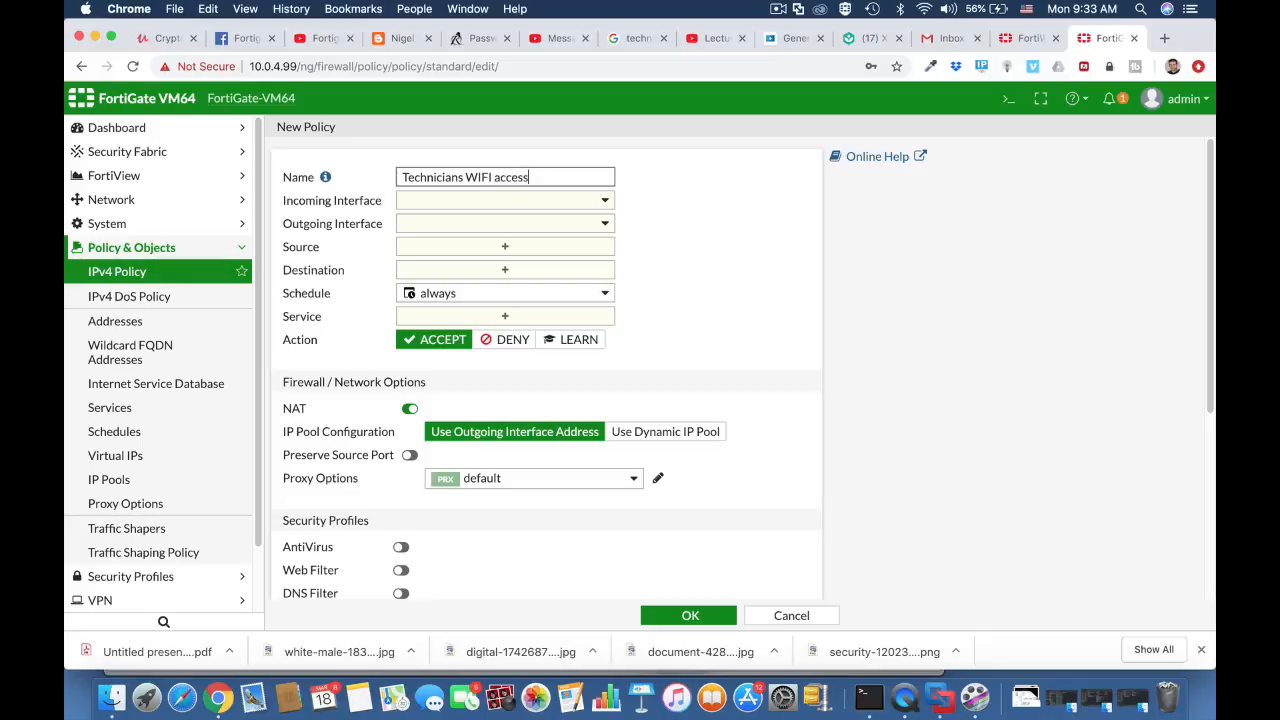
left_click(503, 202)
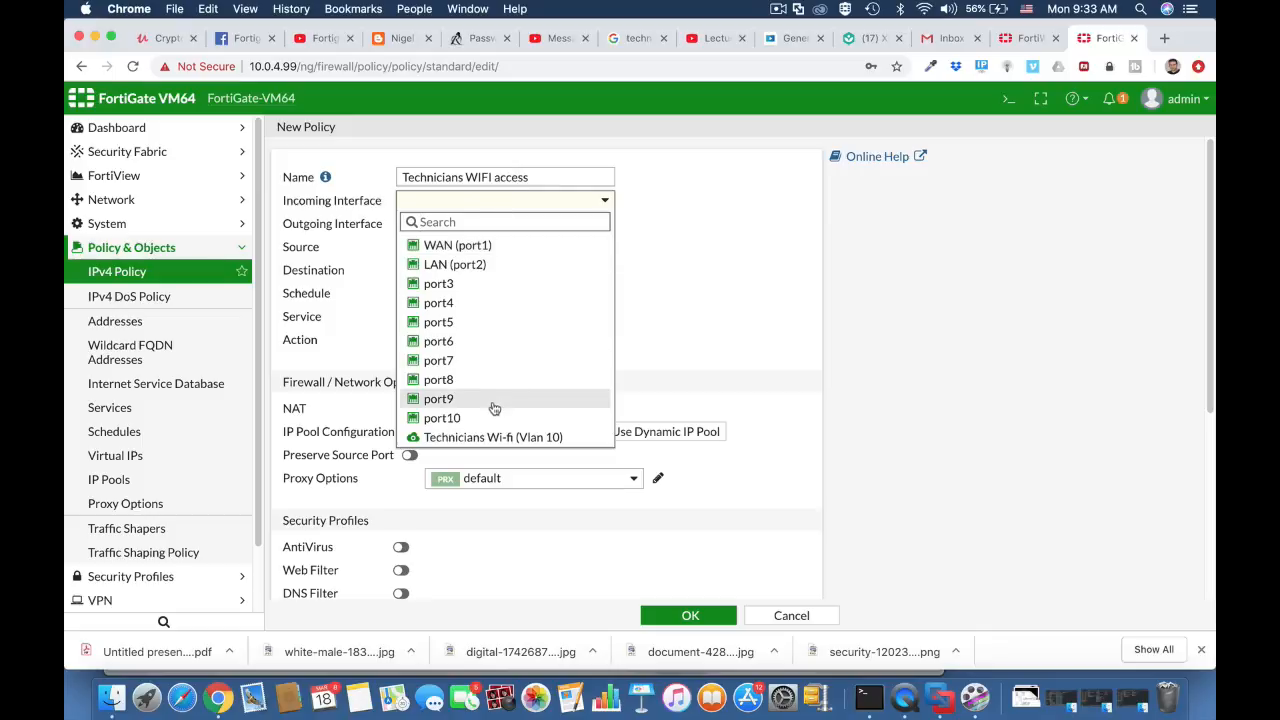
left_click(490, 440)
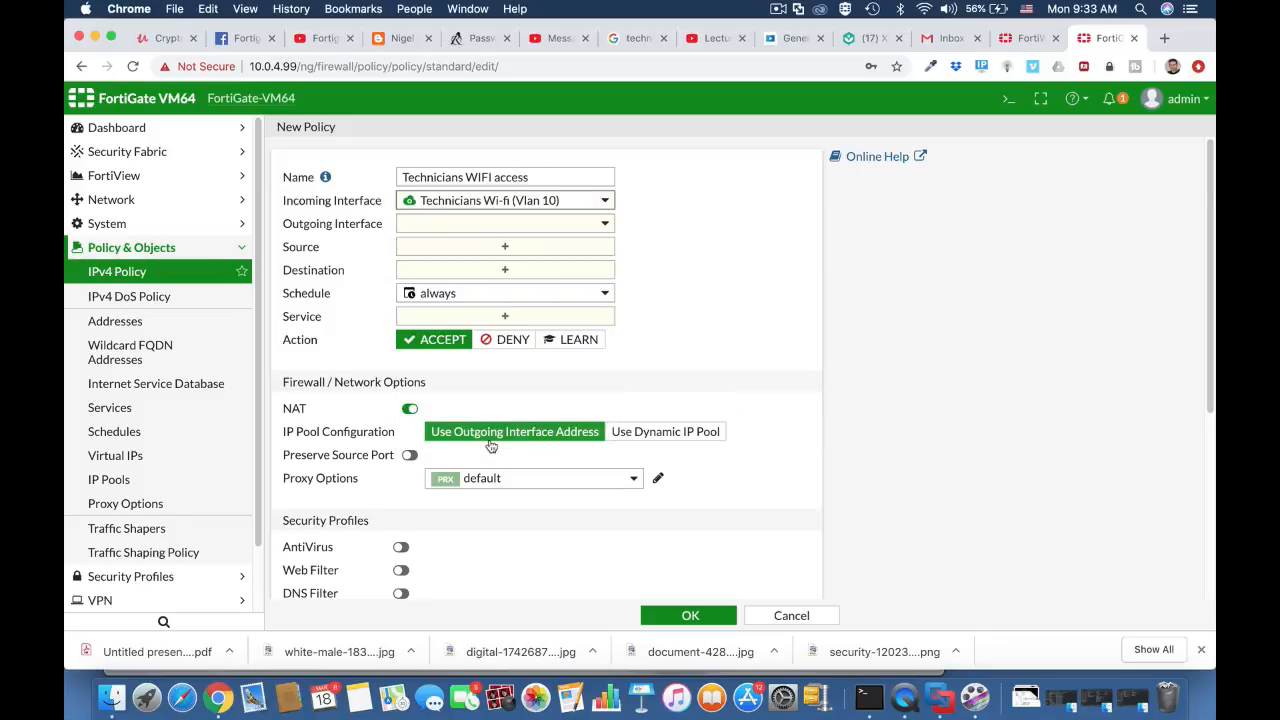
left_click(501, 226)
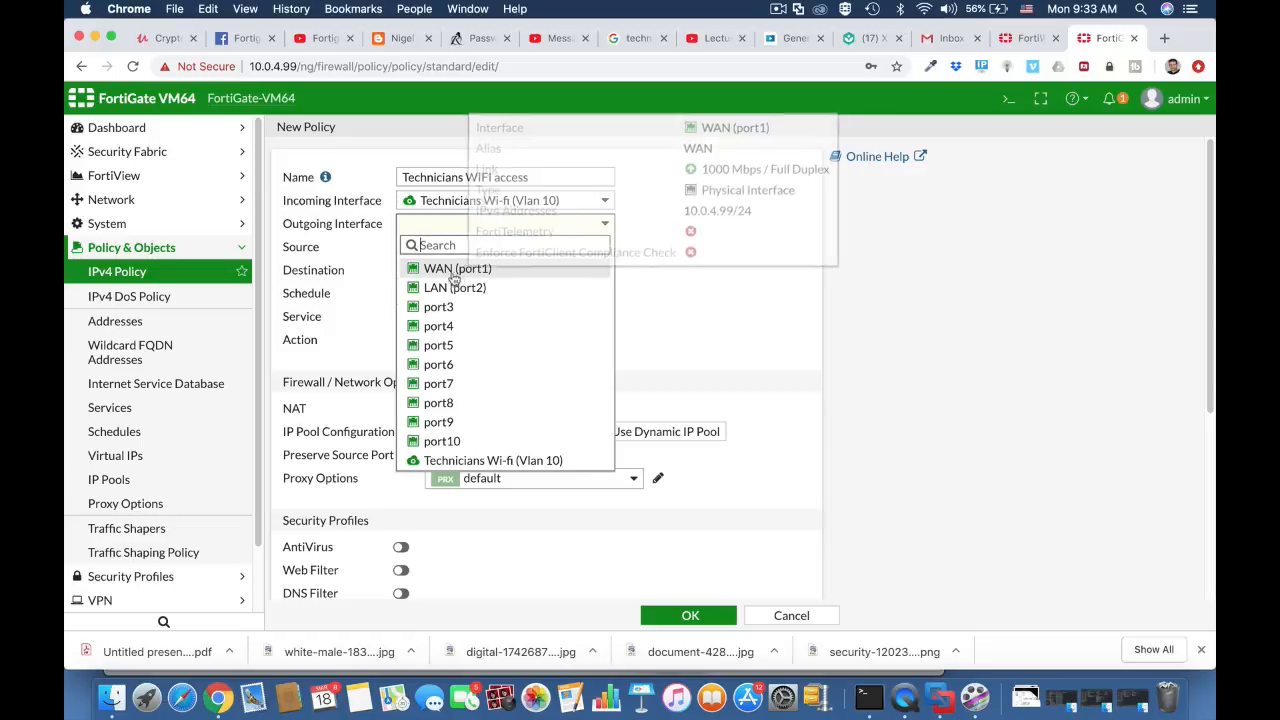
left_click(464, 269)
- Set the policy's source to the address all and the technicians user group
left_click(475, 249)
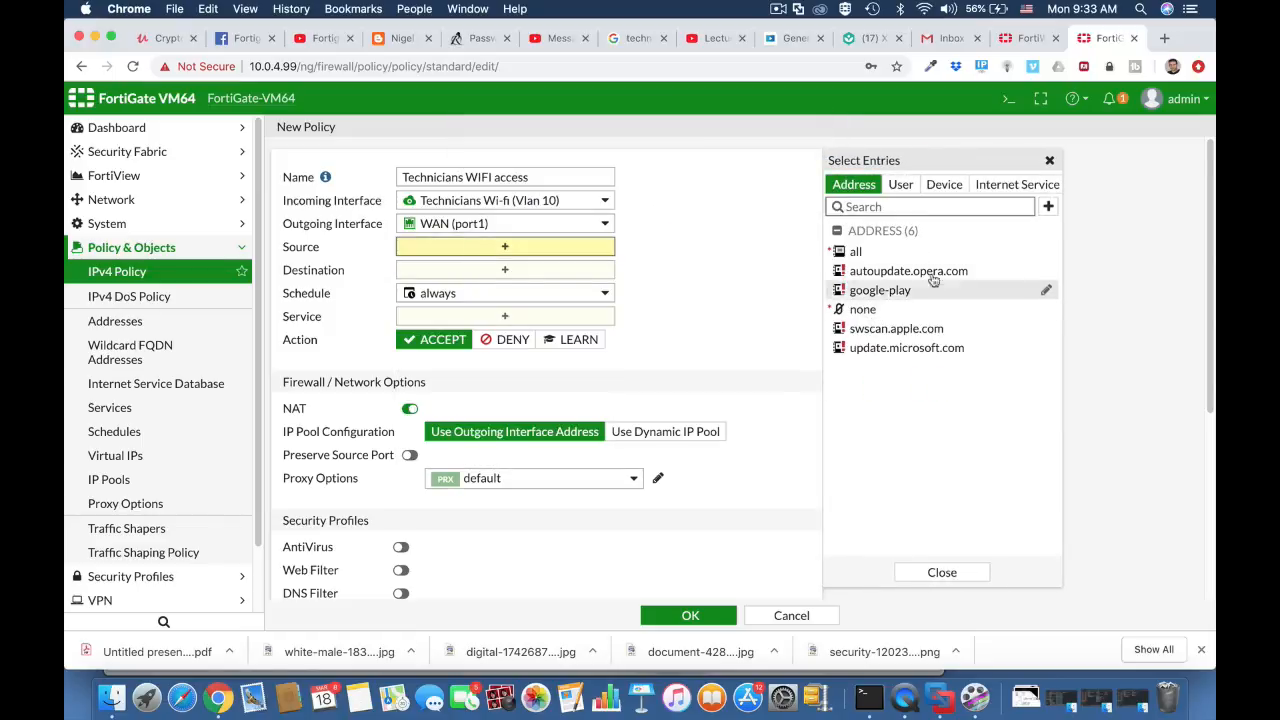
left_click(901, 186)
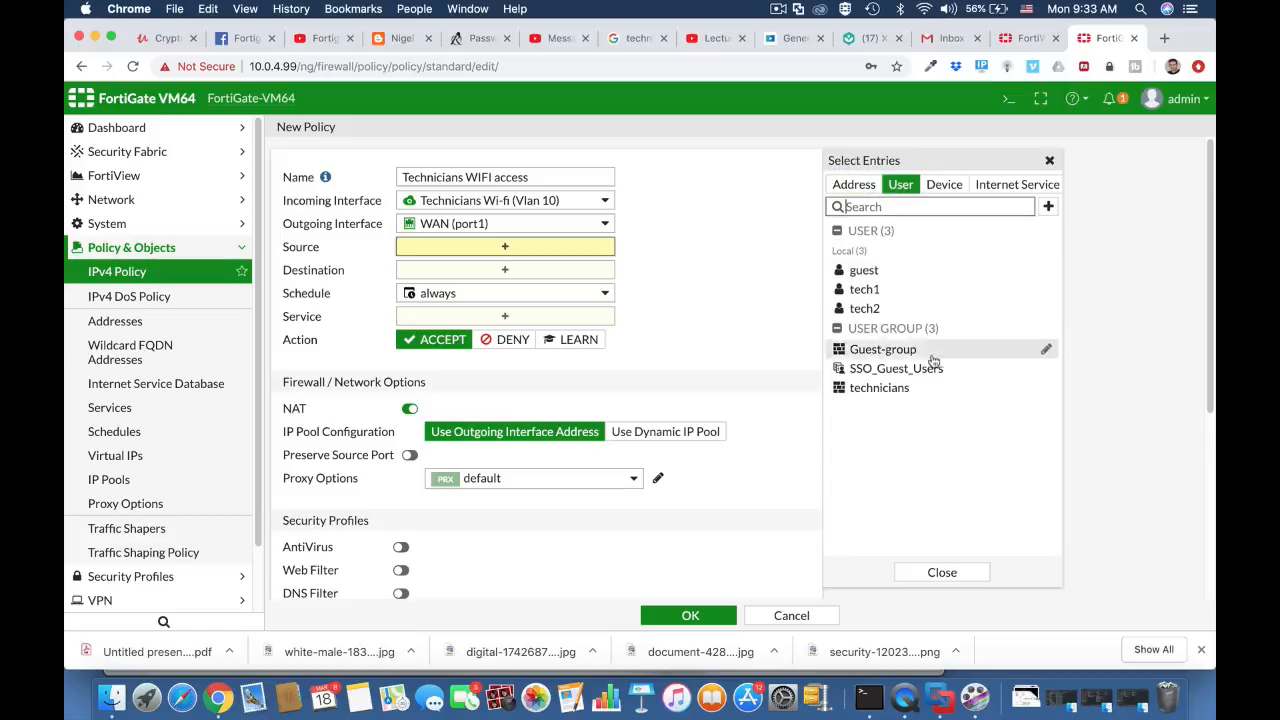
left_click(900, 394)
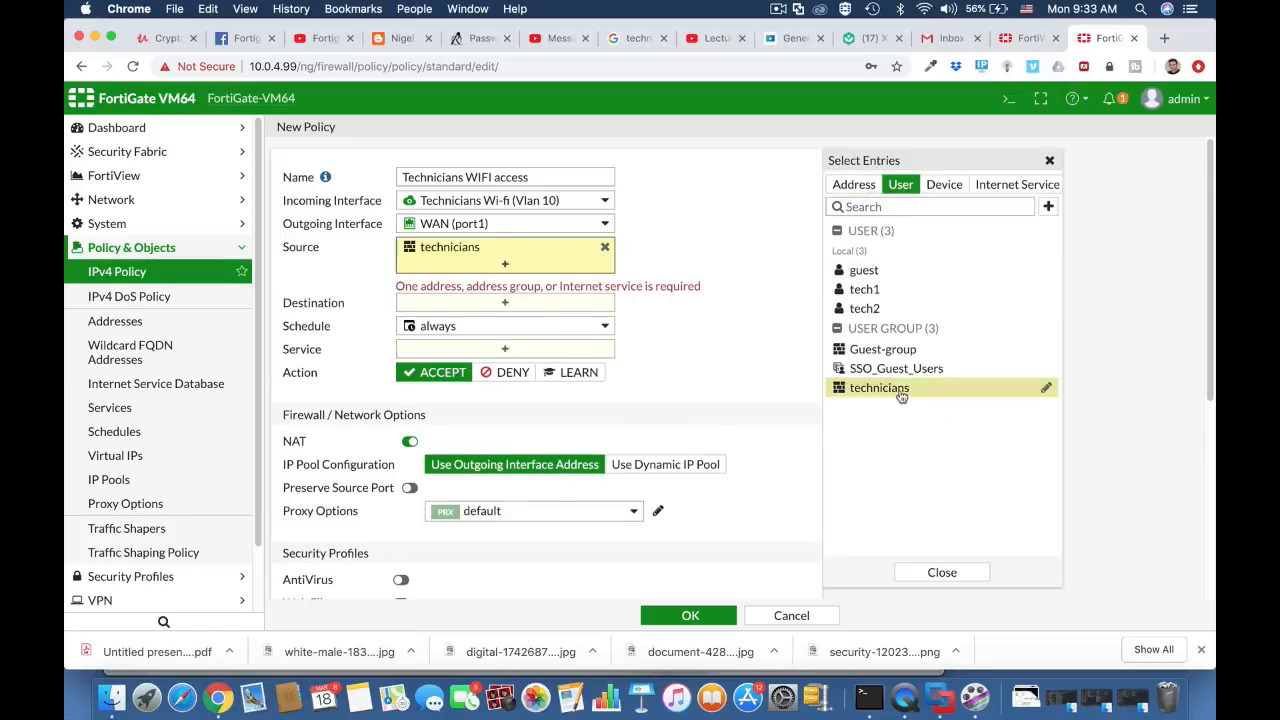
left_click(856, 253)
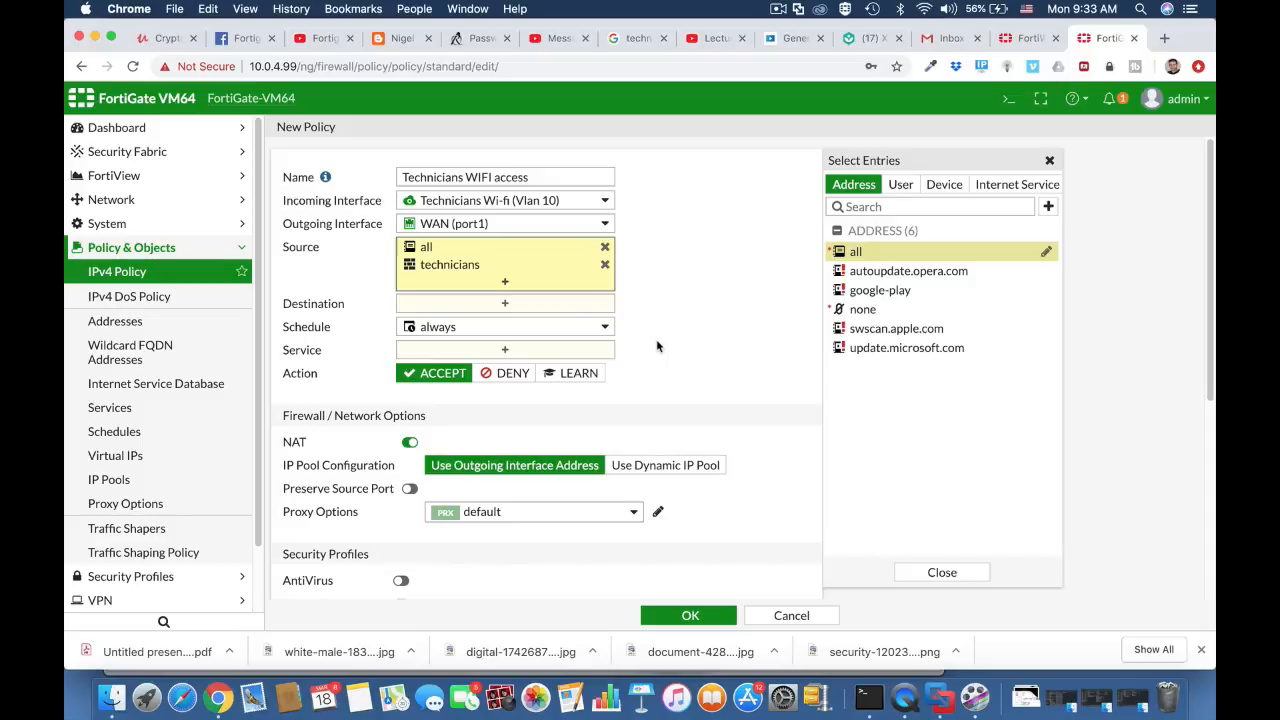
- Set the policy's destination to the address all
left_click(607, 293)
left_click(543, 303)
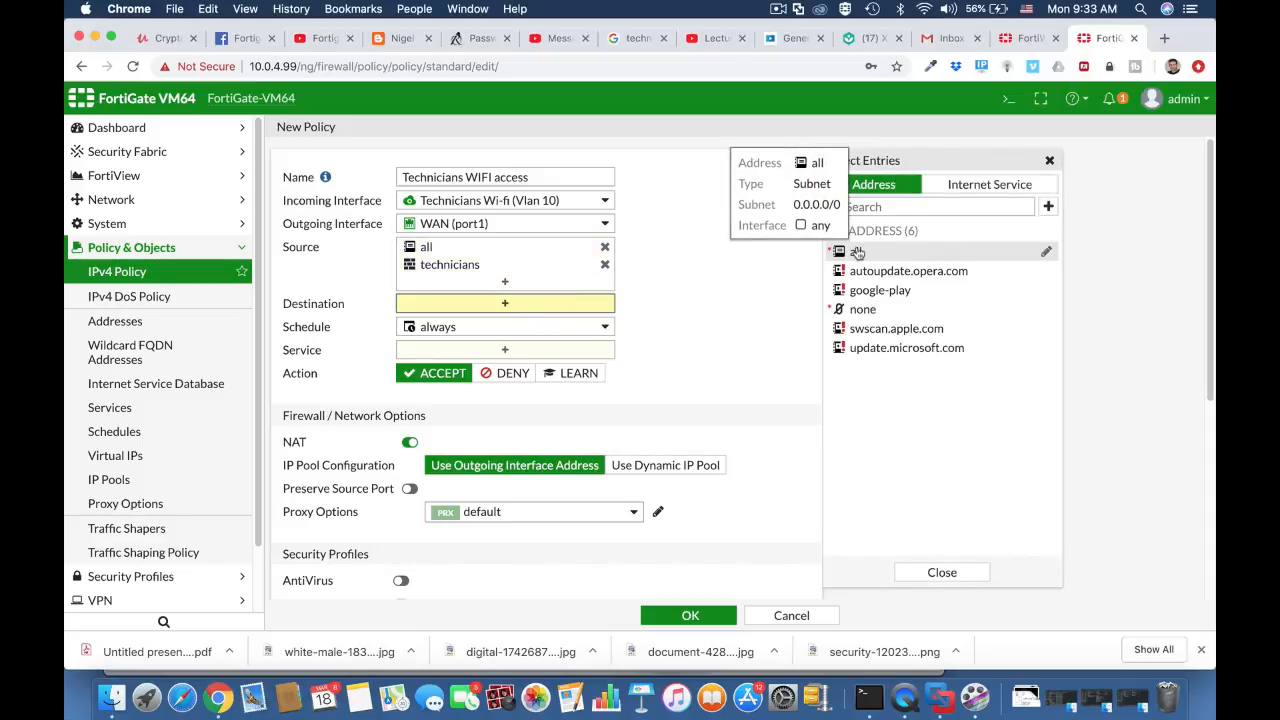
left_click(857, 253)
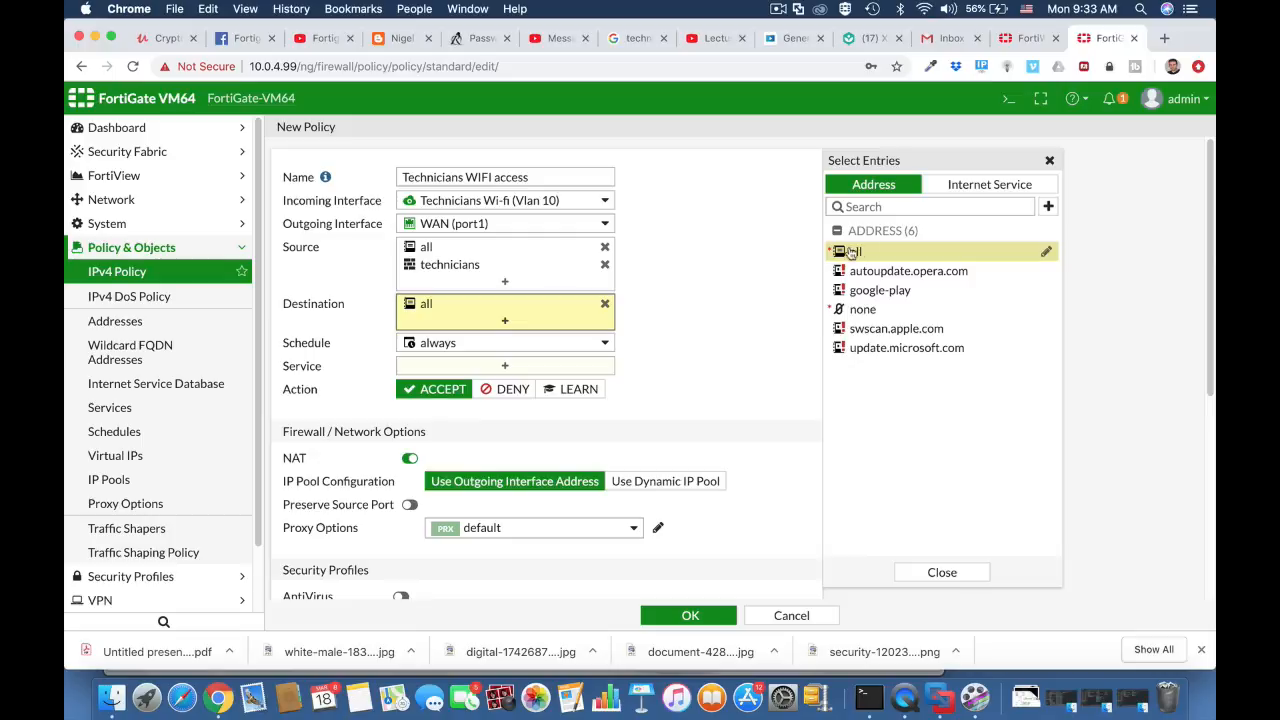
- Set the policy's services to HTTPS, HTTP and DNS
left_click(518, 367)
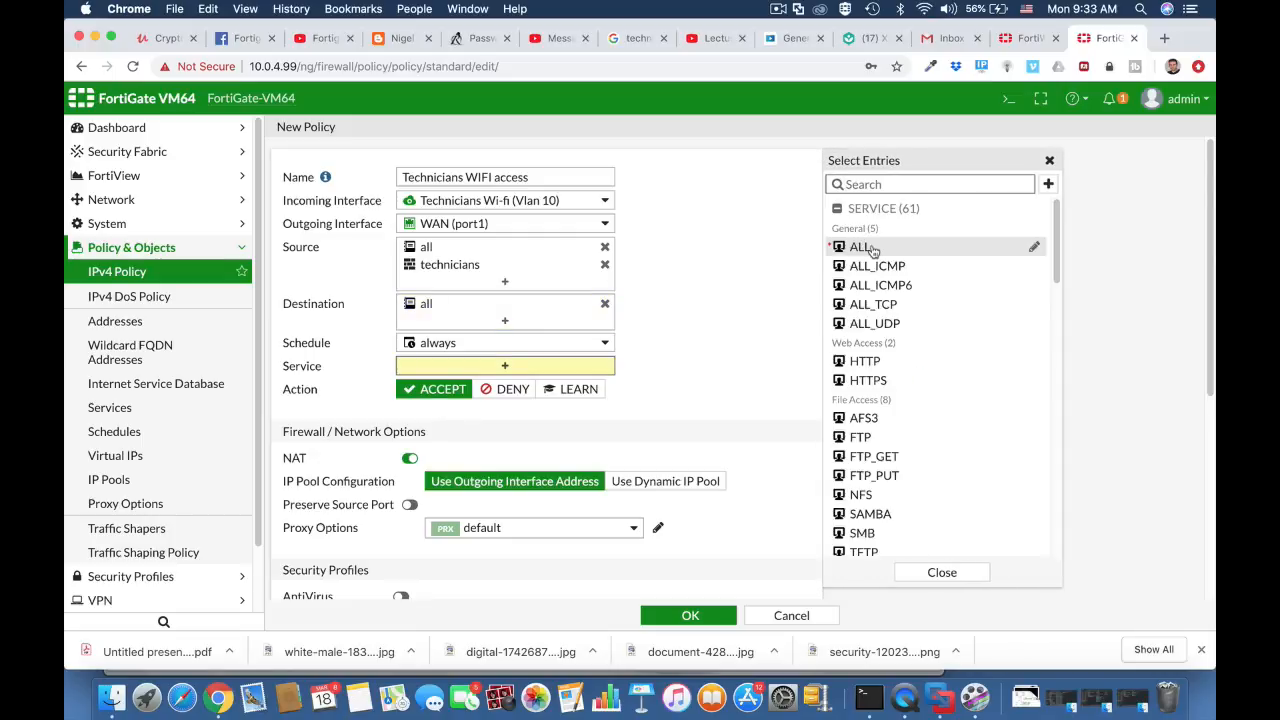
left_click(877, 381)
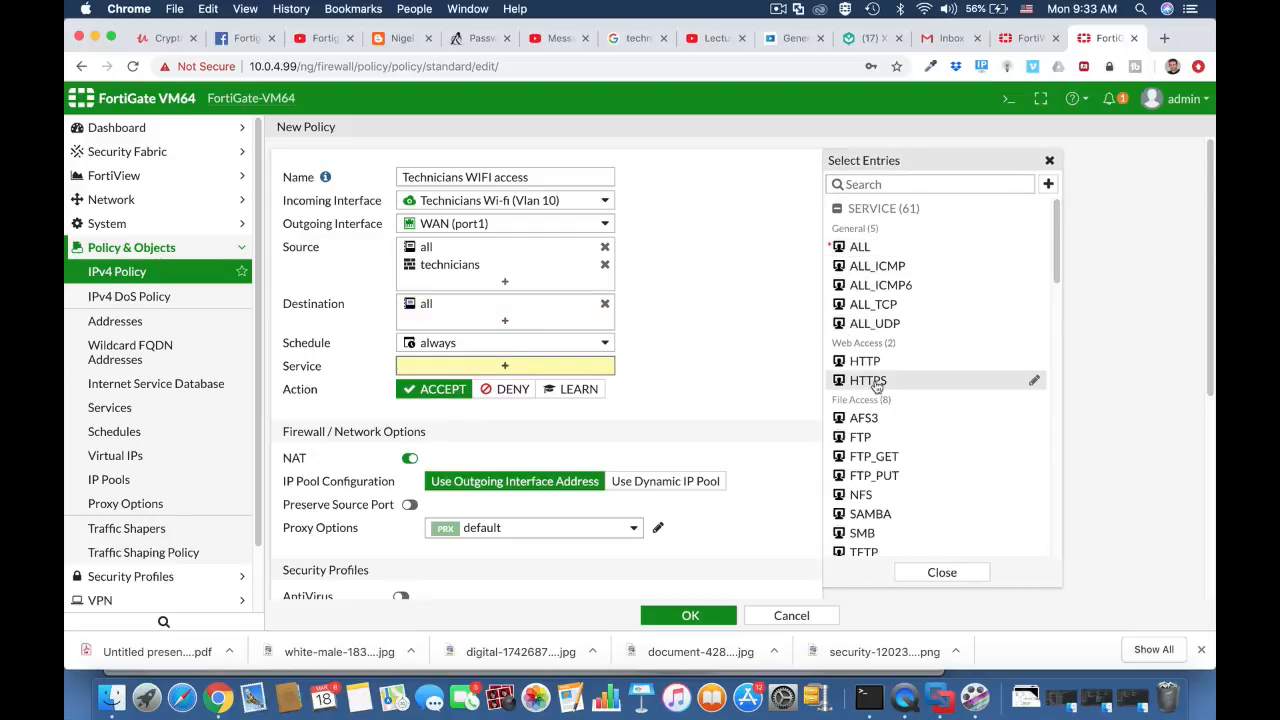
left_click(874, 362)
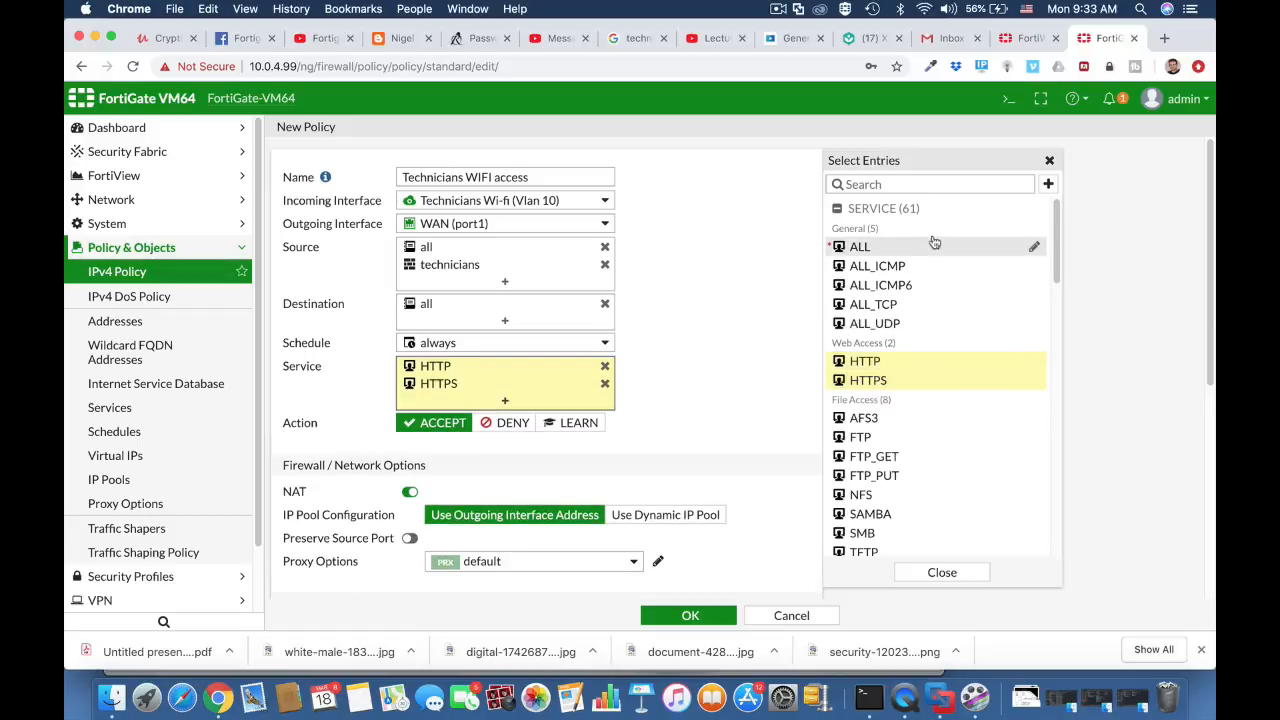
left_click(894, 188)
type("dns")
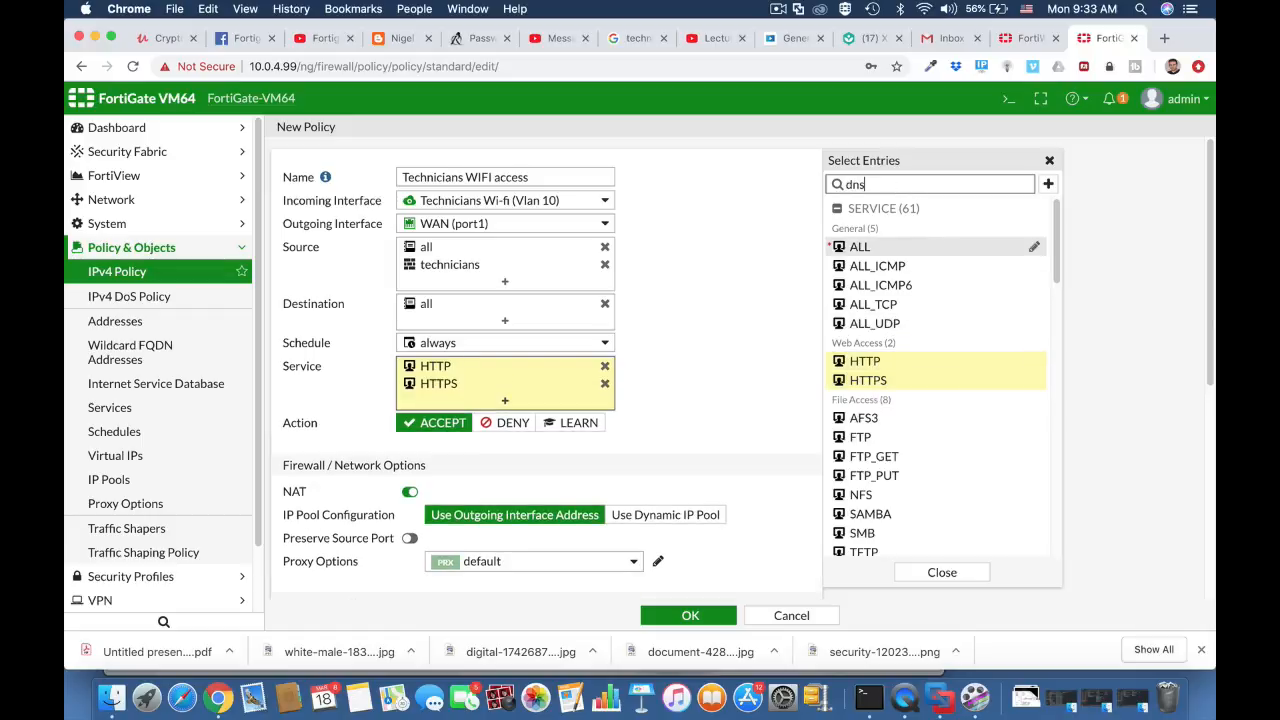
left_click(874, 248)
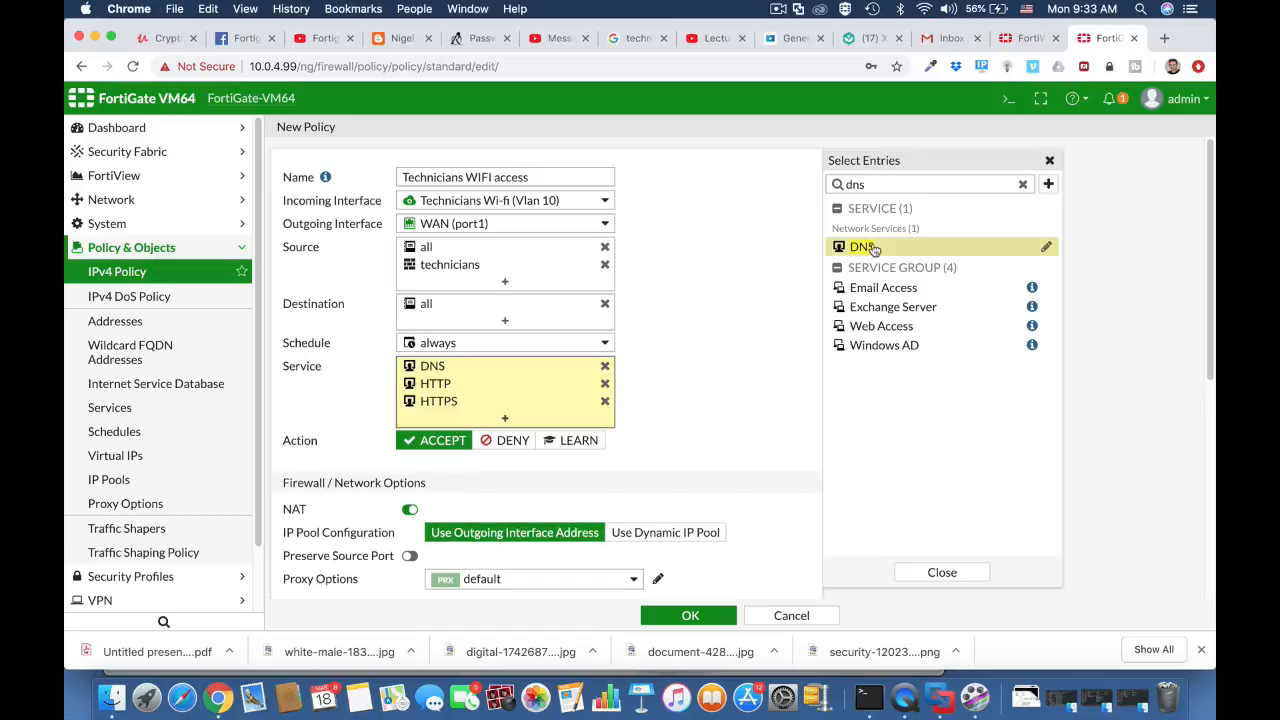
left_click_drag(872, 185, 838, 188)
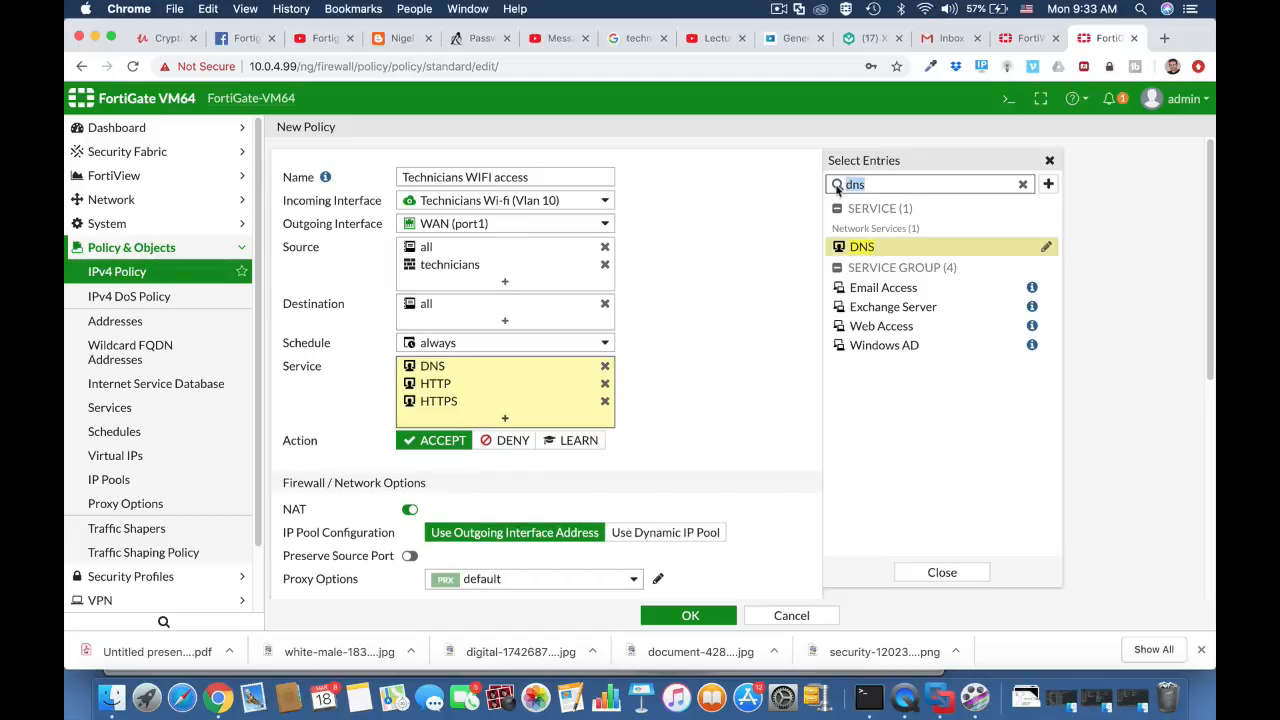
key("BackSpace")
left_click(716, 414)
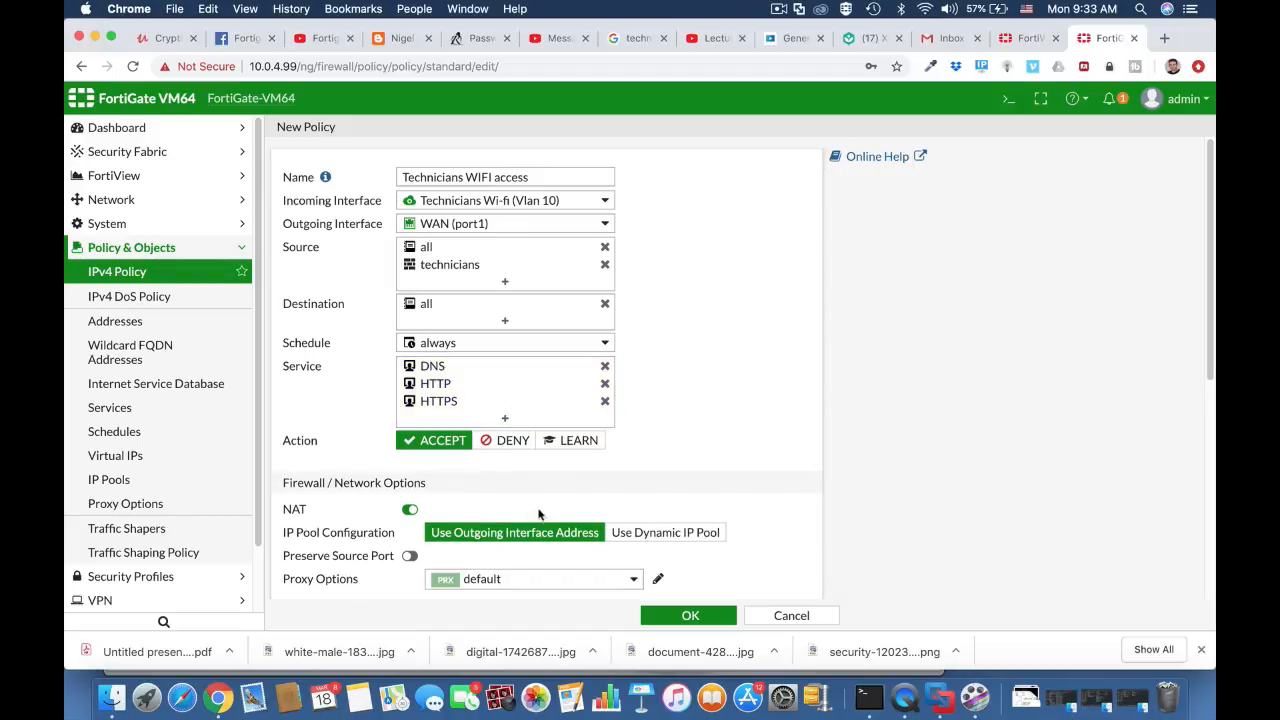
- Enable the AntiVirus security profile with the default profile on the policy
scroll(542, 514, "down", 1)
scroll(541, 513, "down", 5)
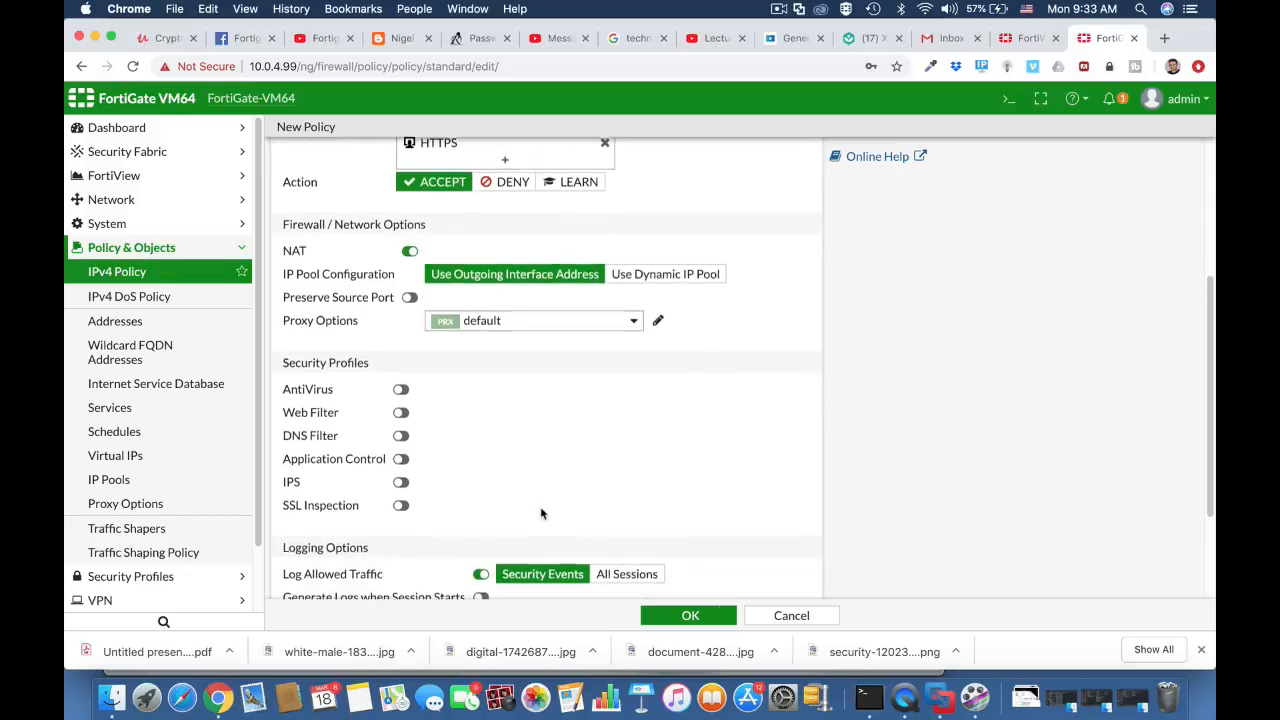
left_click(400, 388)
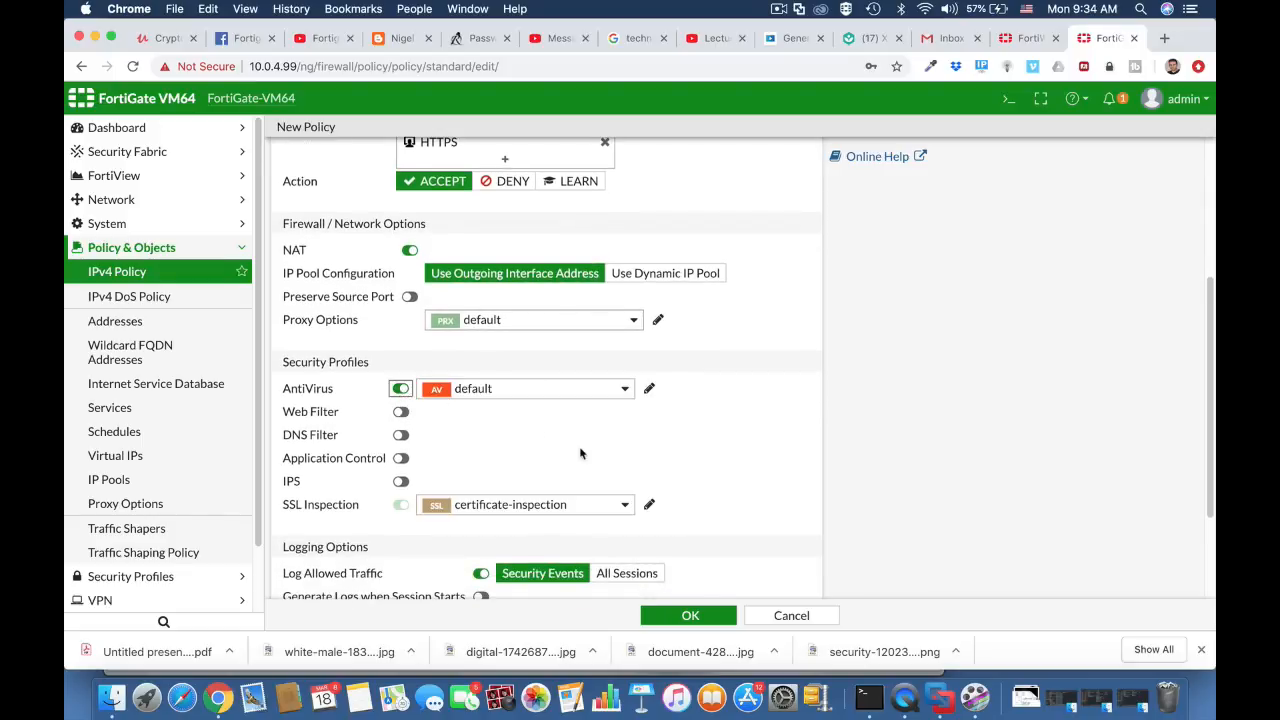
- Add the technicians BYOD device group to the policy's source, save the policy and expand its interface-pair section
scroll(708, 417, "up", 5)
left_click(528, 282)
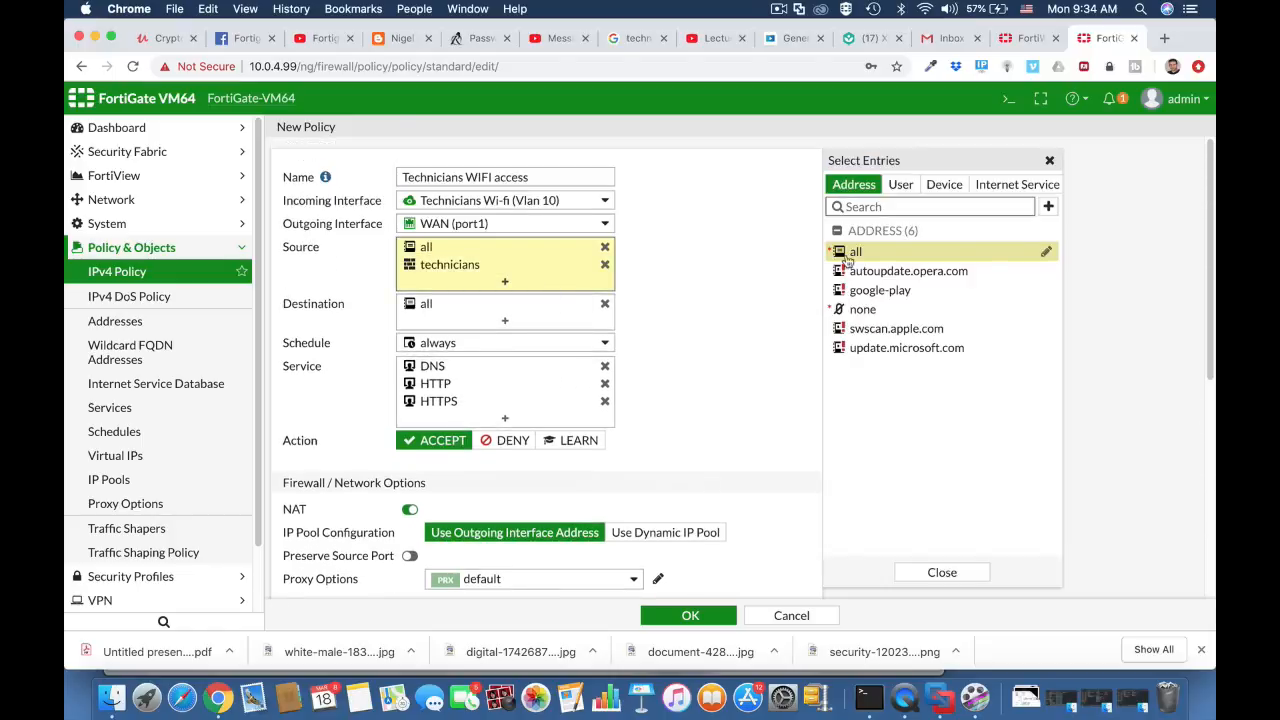
left_click(943, 190)
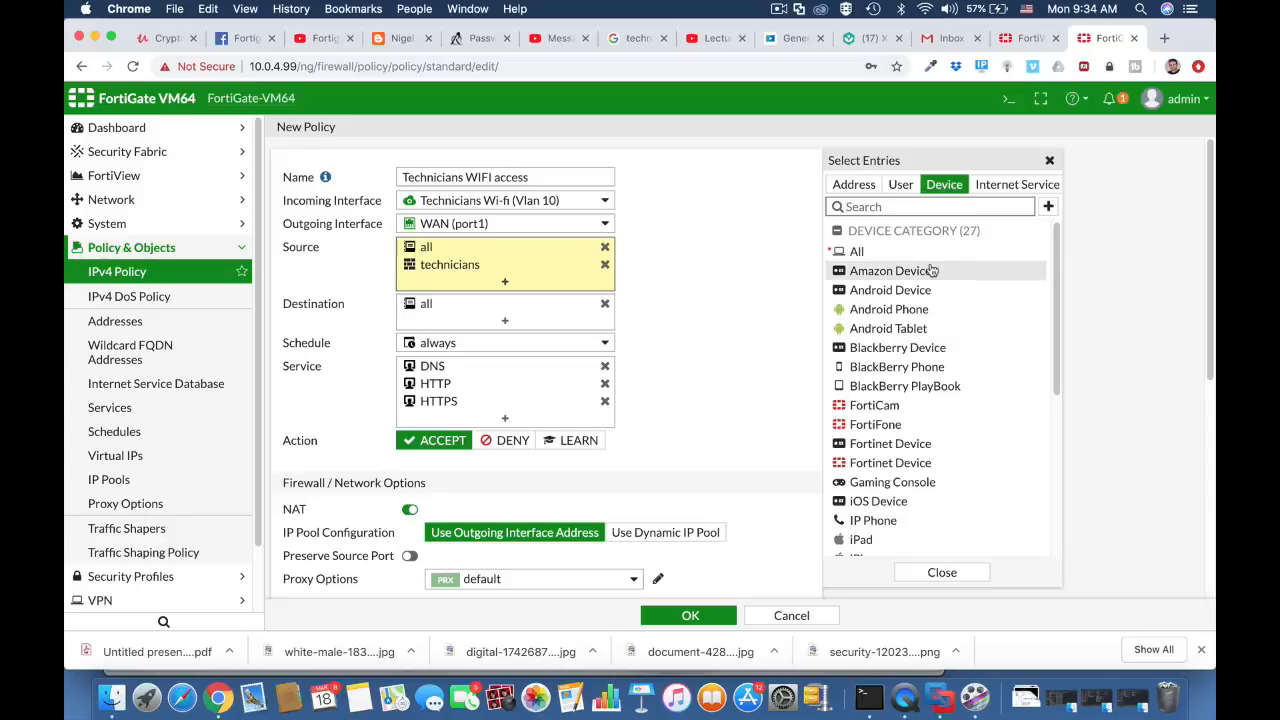
scroll(926, 456, "down", 5)
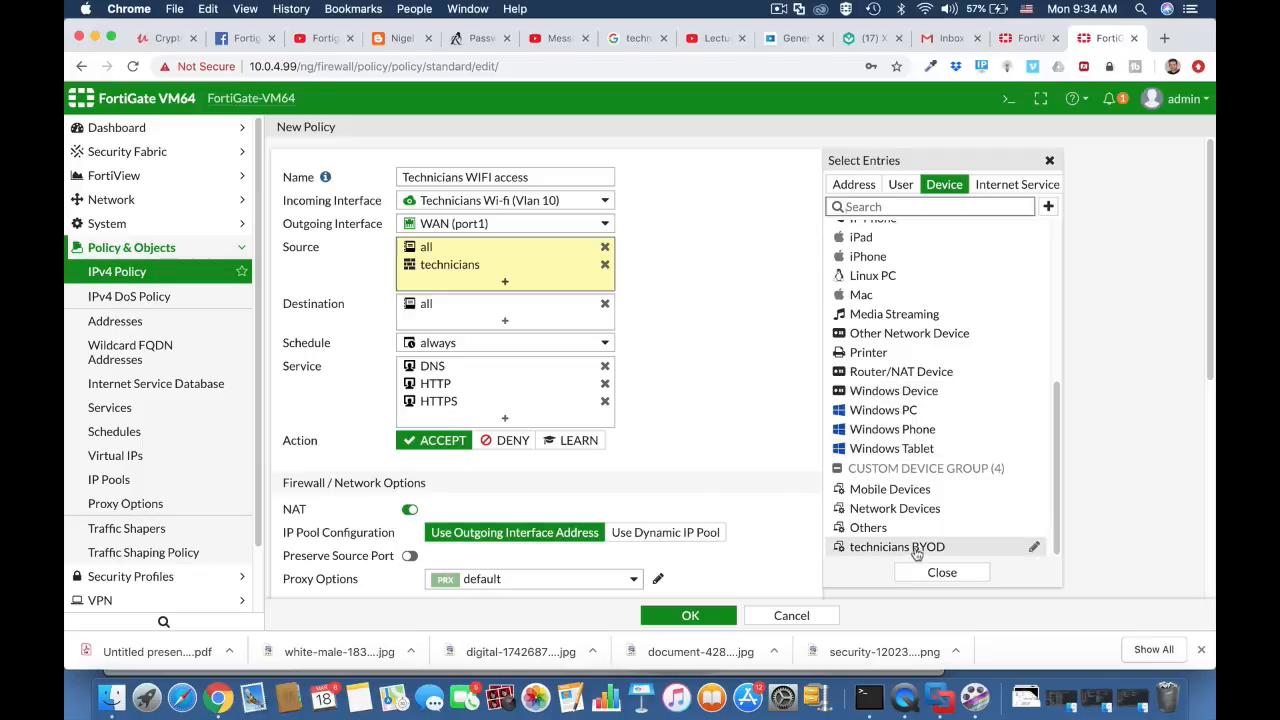
left_click(915, 552)
left_click(115, 280)
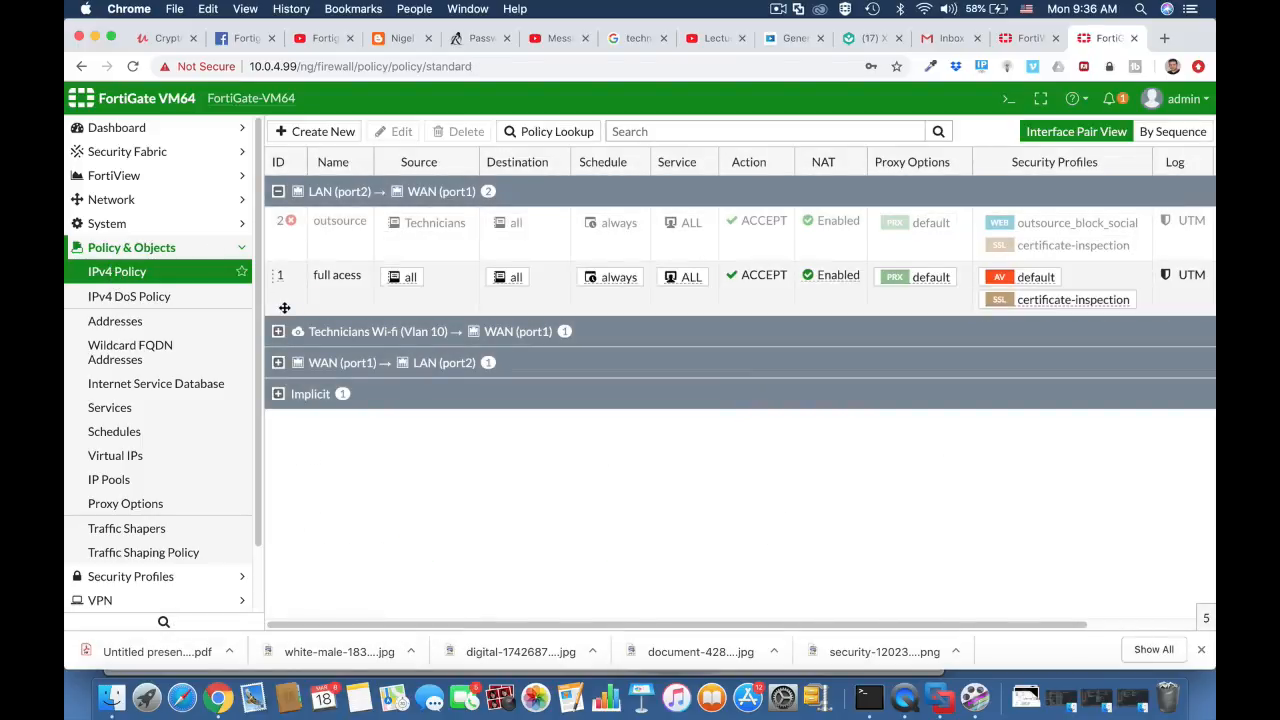
left_click(278, 334)
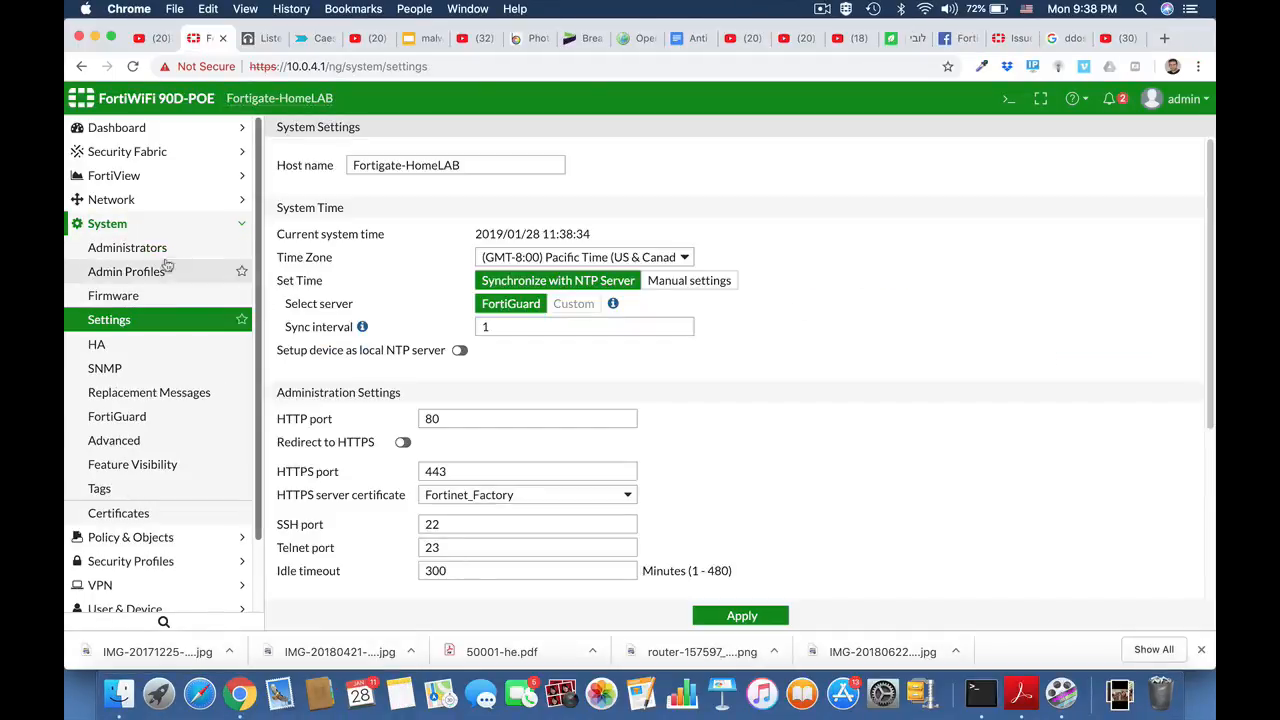
- Open the IPv4 policy list to review the firewall policies
left_click(107, 224)
left_click(115, 247)
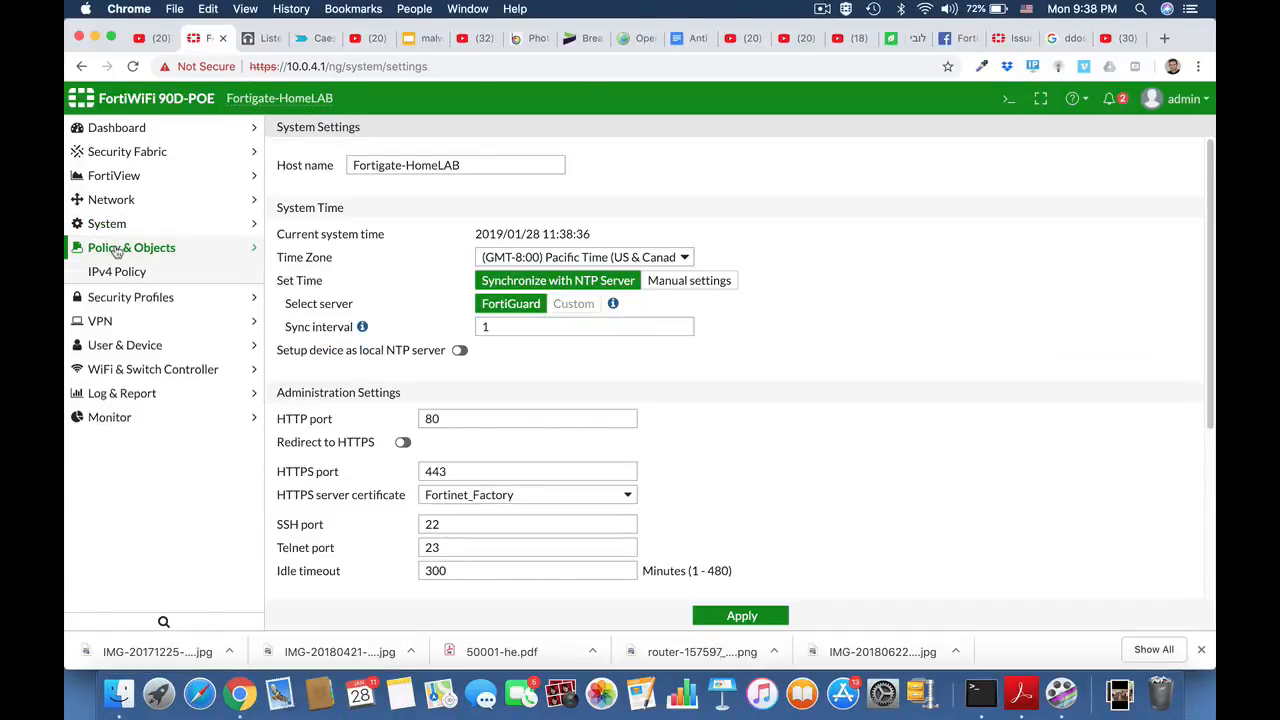
left_click(113, 276)
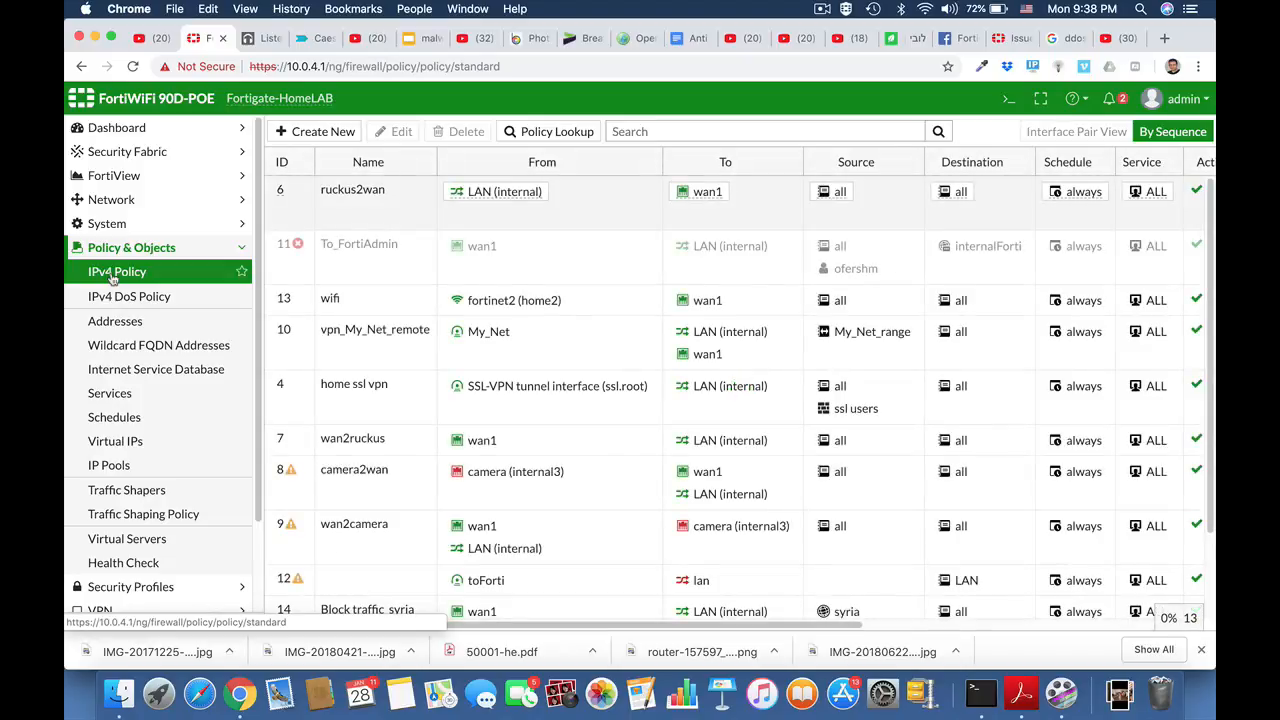
left_click(118, 248)
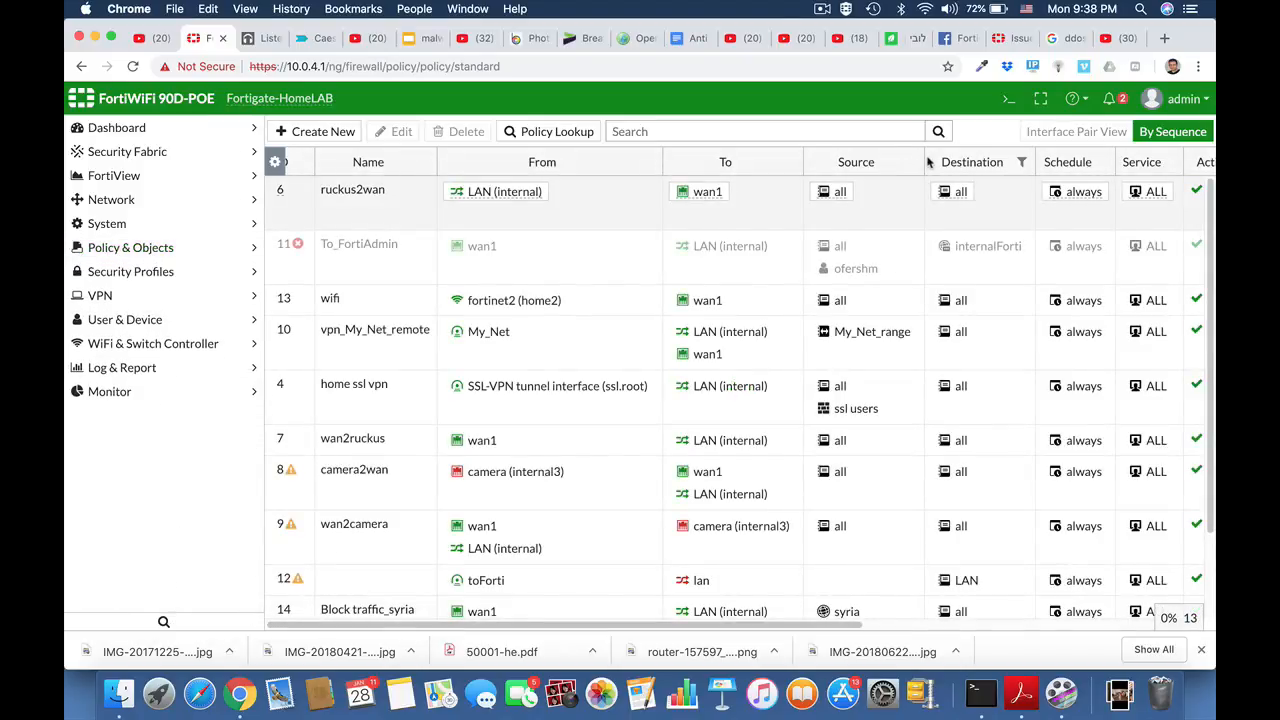
- Back up the system configuration to the local PC without encryption
left_click(1198, 101)
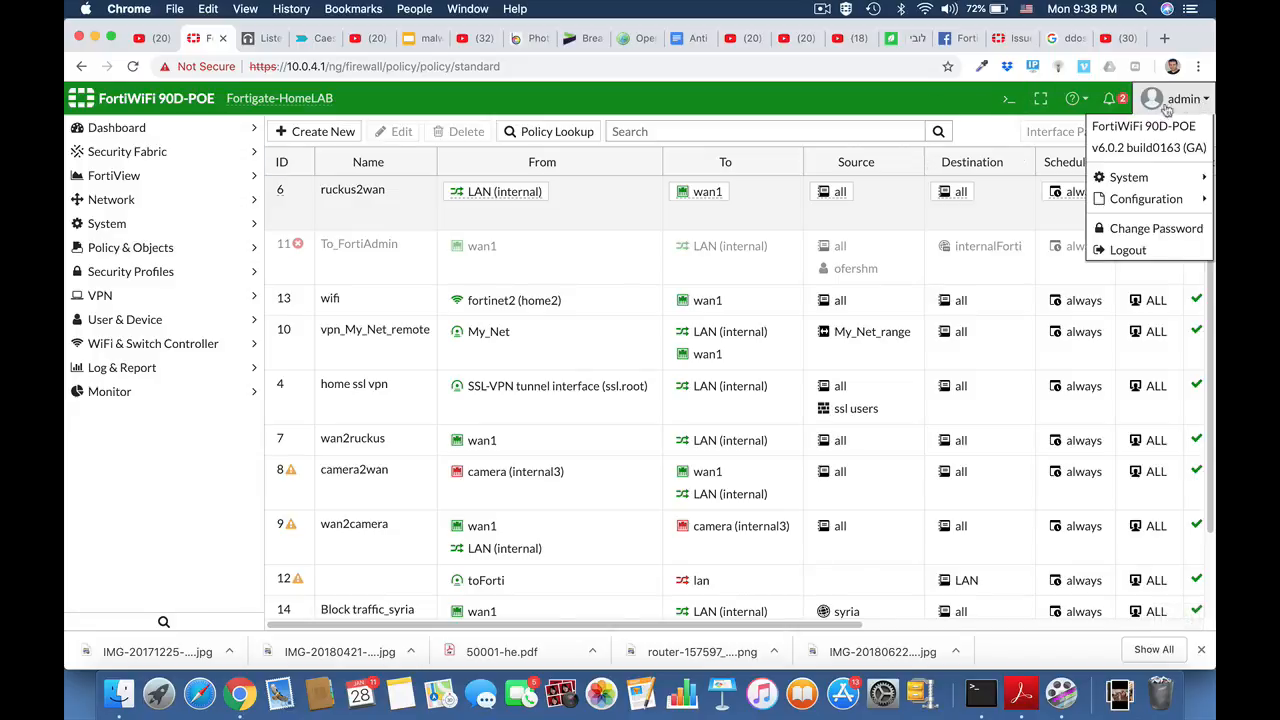
mouse_move(1152, 200)
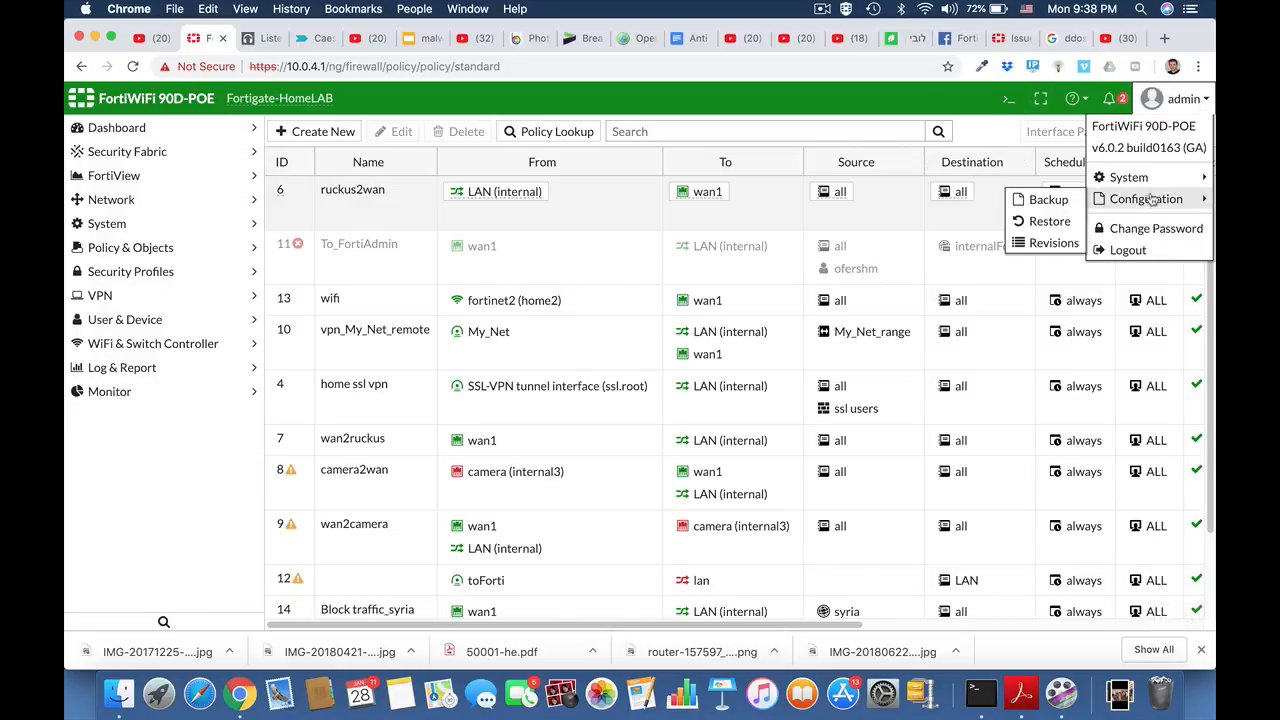
left_click(1049, 200)
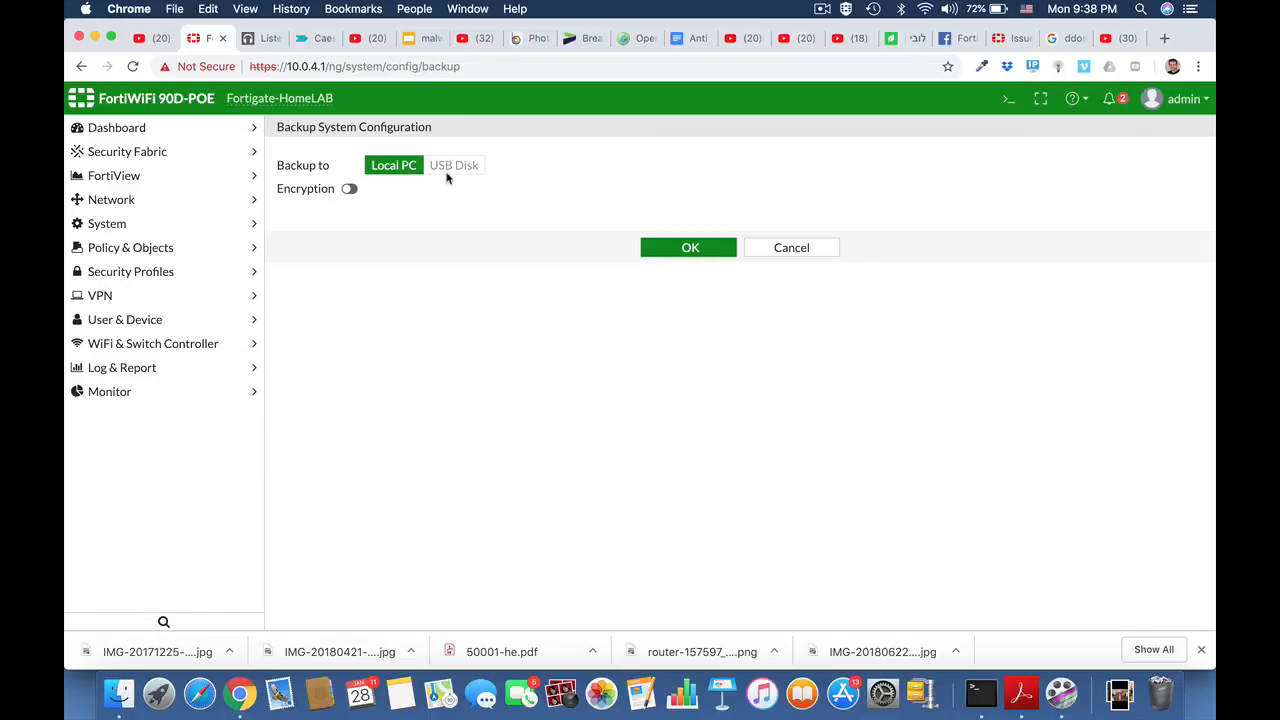
left_click(350, 190)
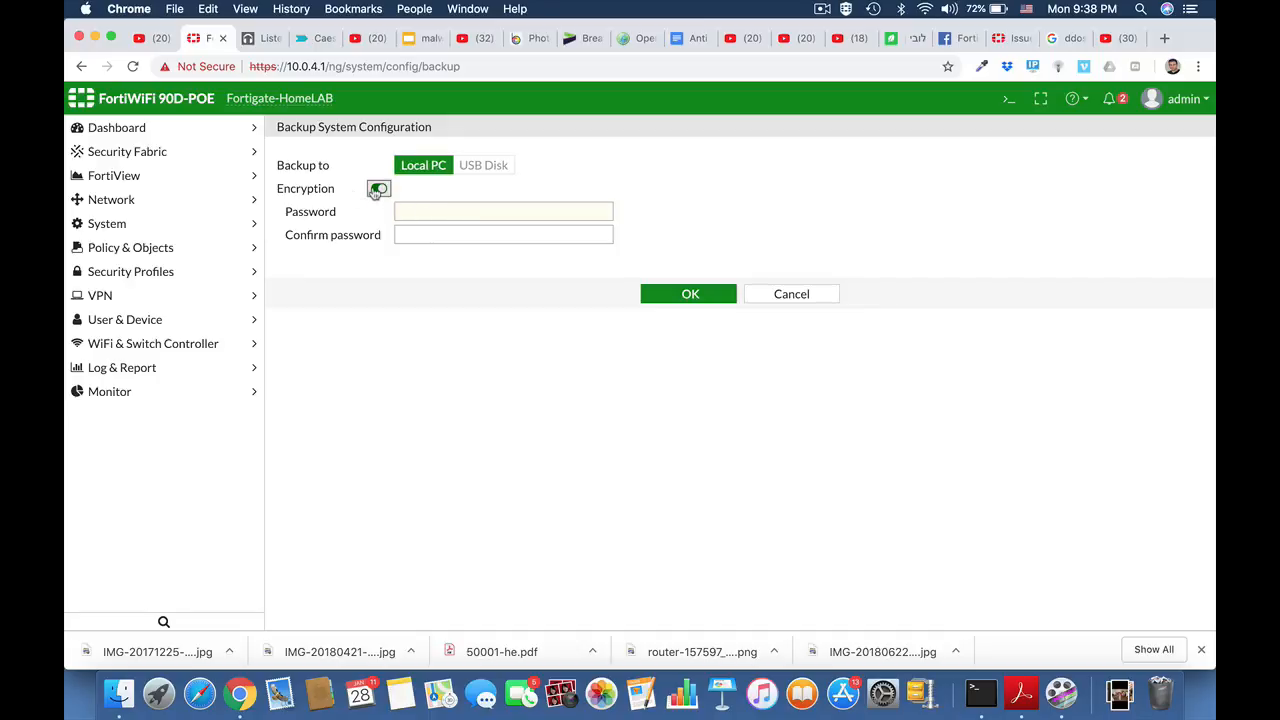
left_click(378, 189)
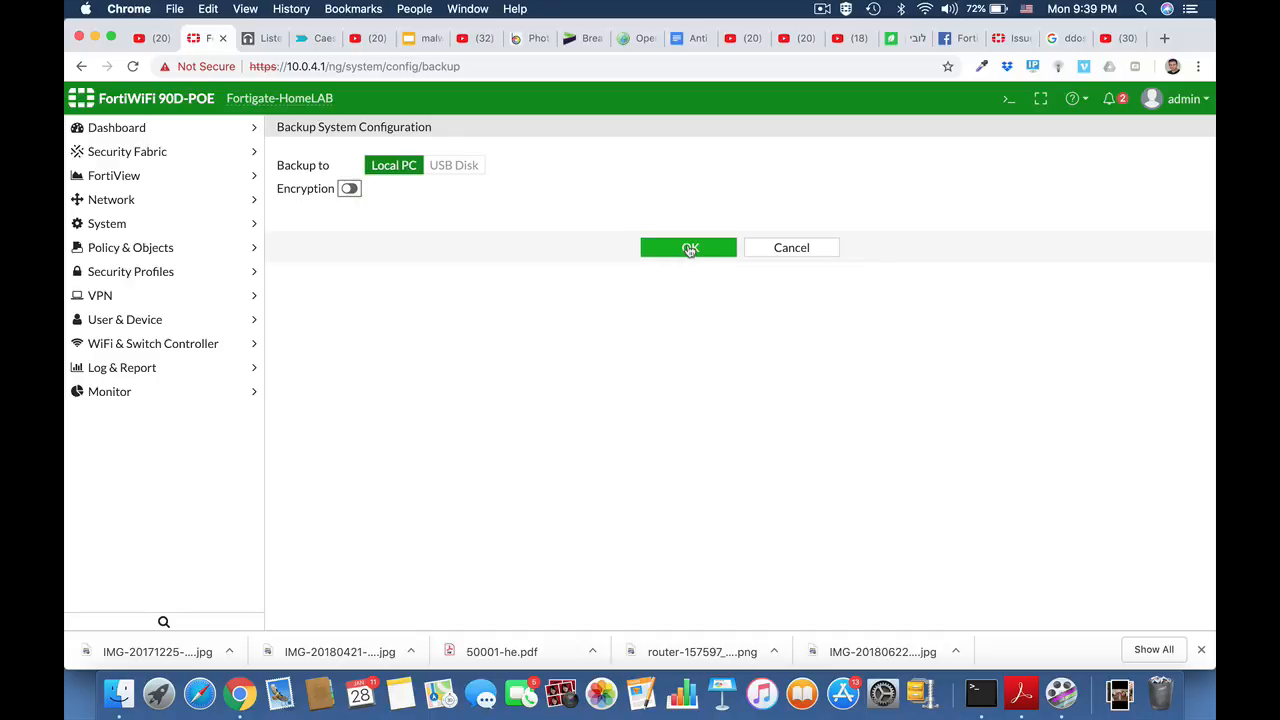
left_click(690, 249)
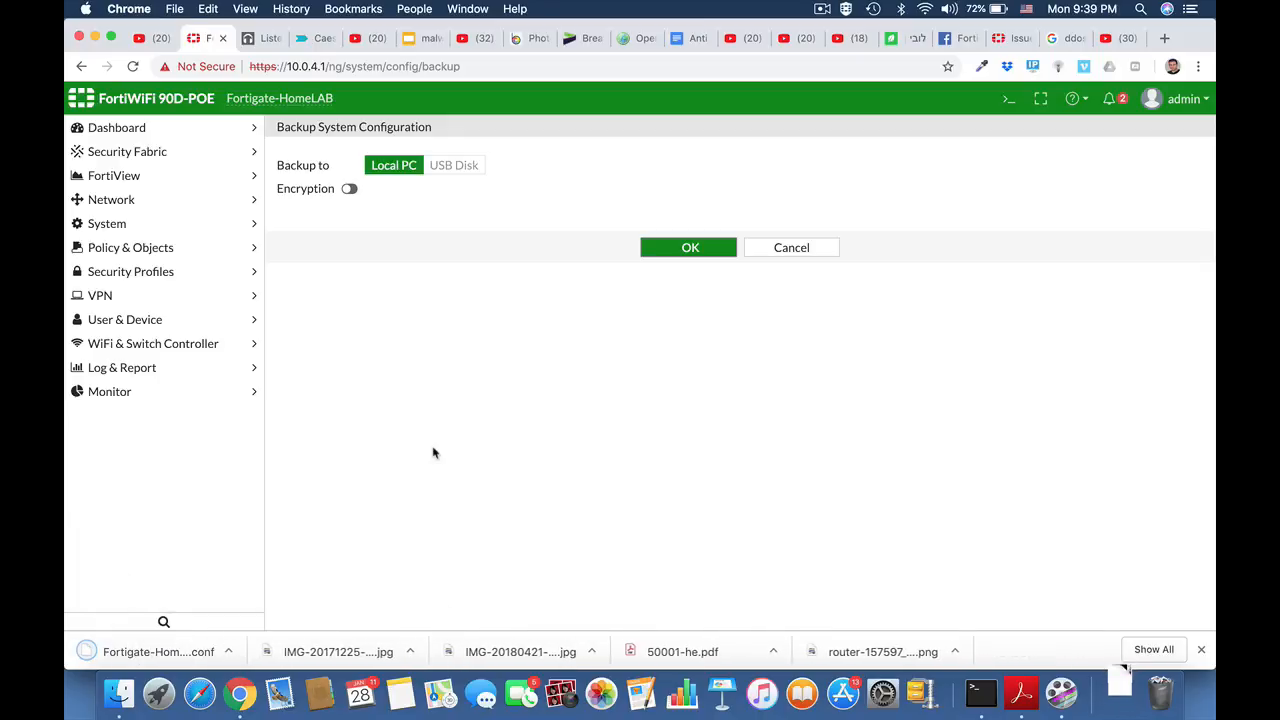
- Open the downloaded configuration backup file in a text editor and maximize its window
left_click(231, 652)
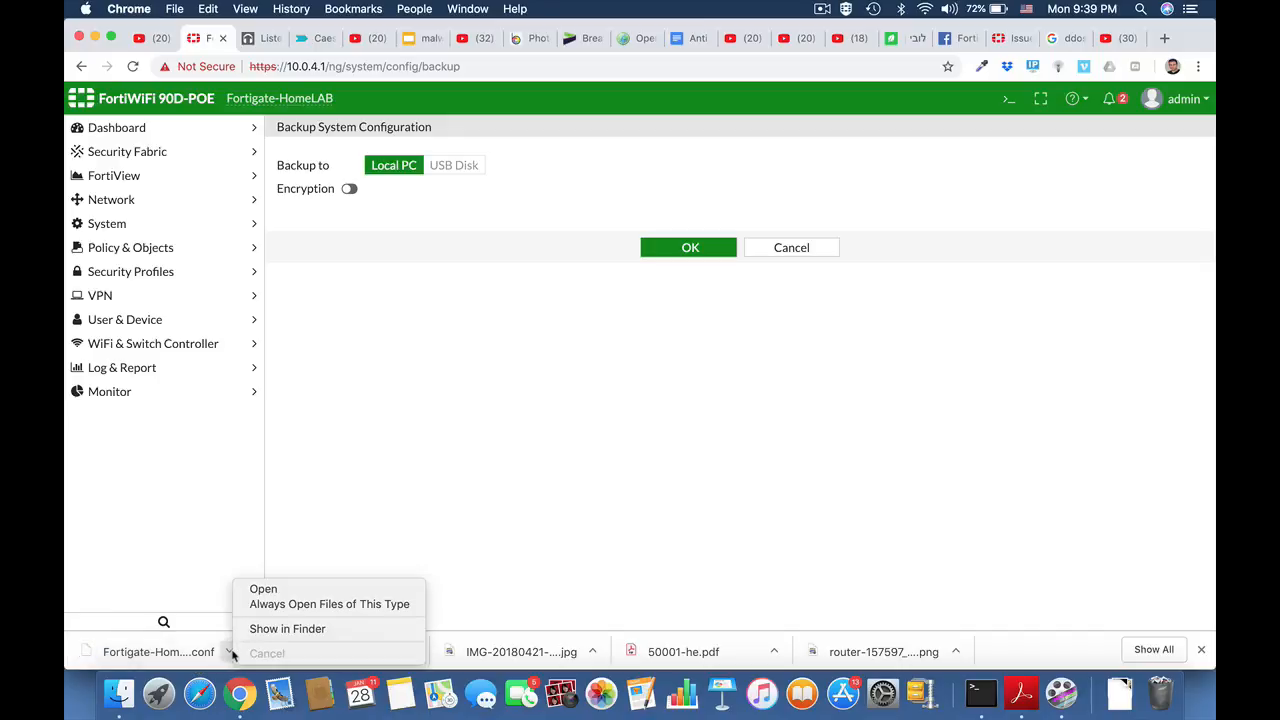
left_click(242, 626)
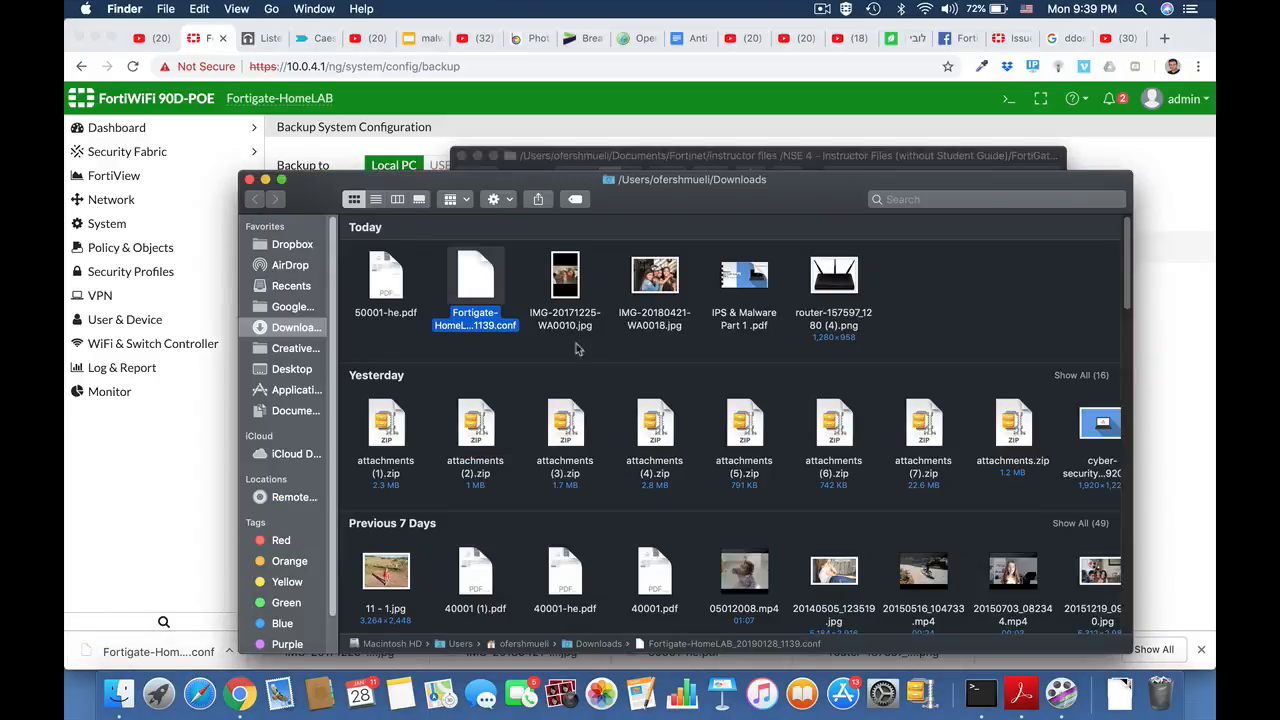
double_click(476, 282)
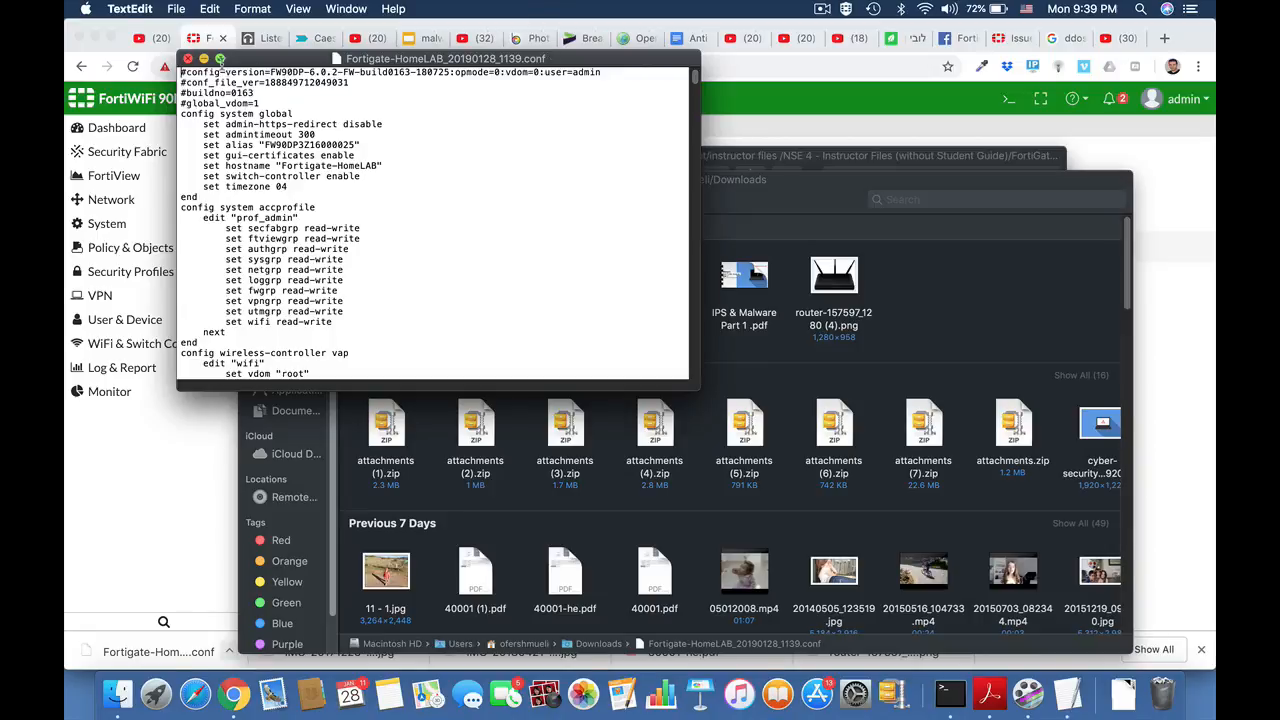
left_click(220, 59)
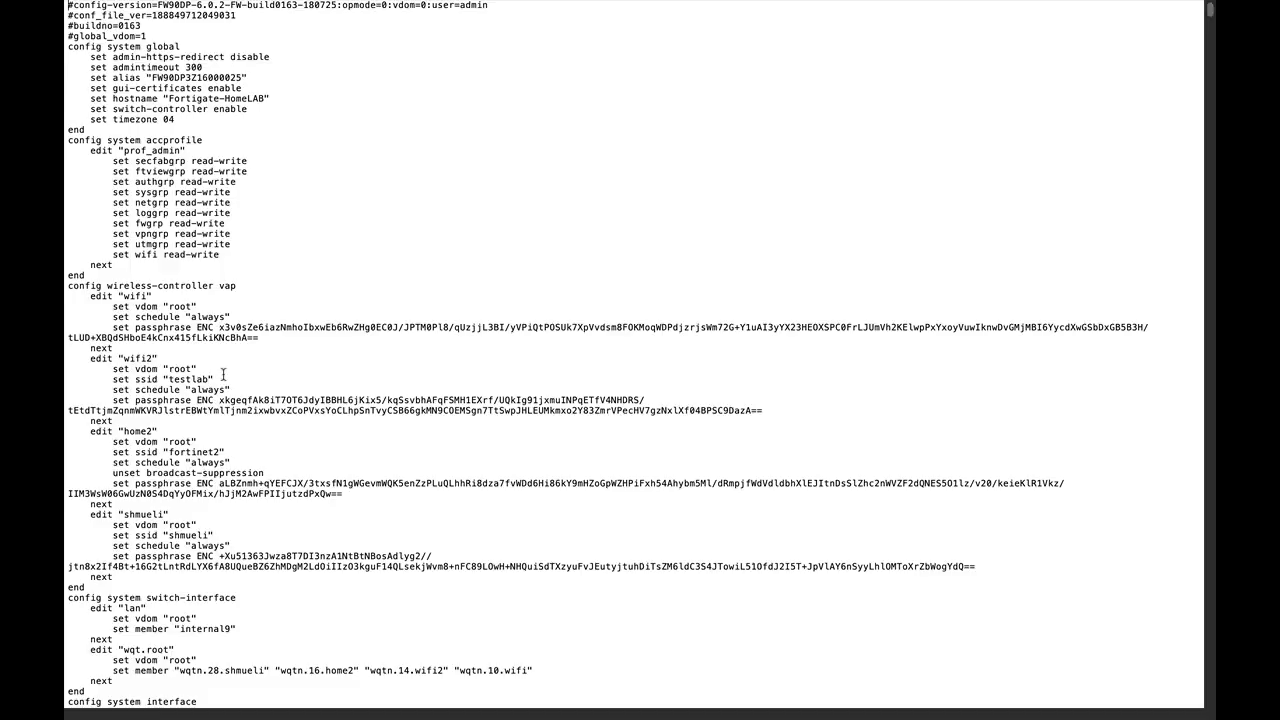
- Search the configuration file for the text pass
key("super+f")
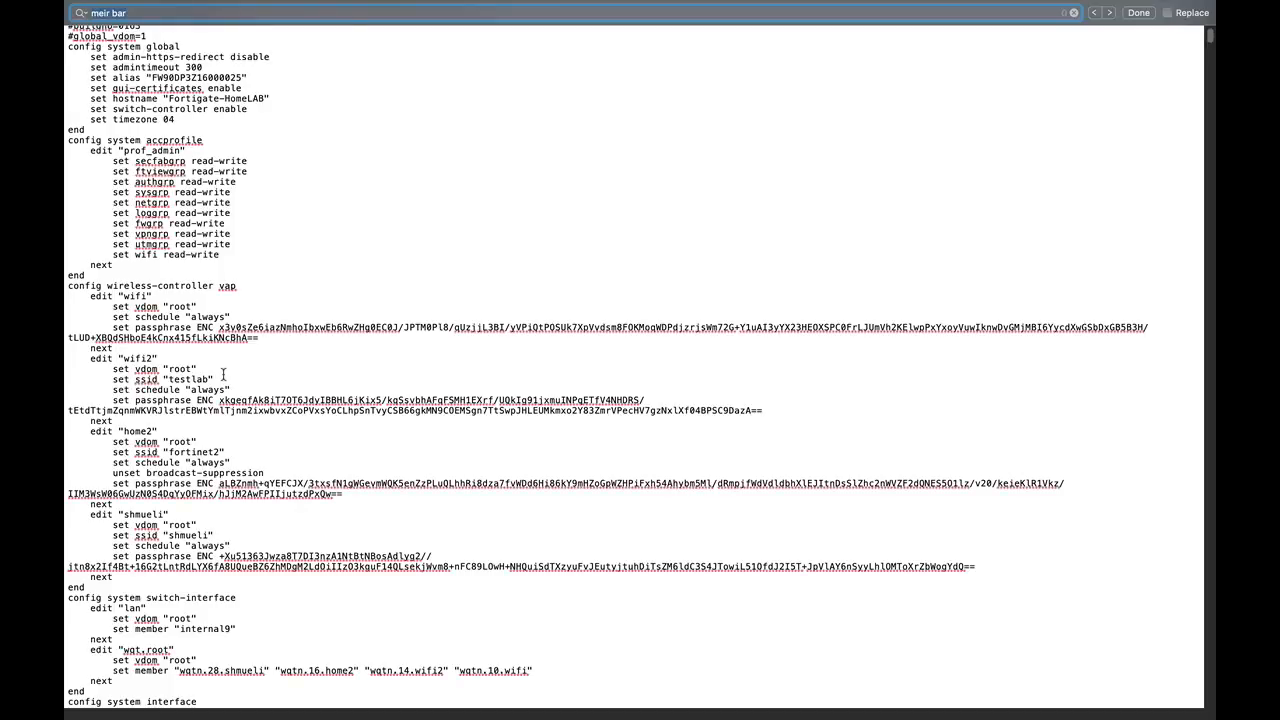
type("pass")
key("Return")
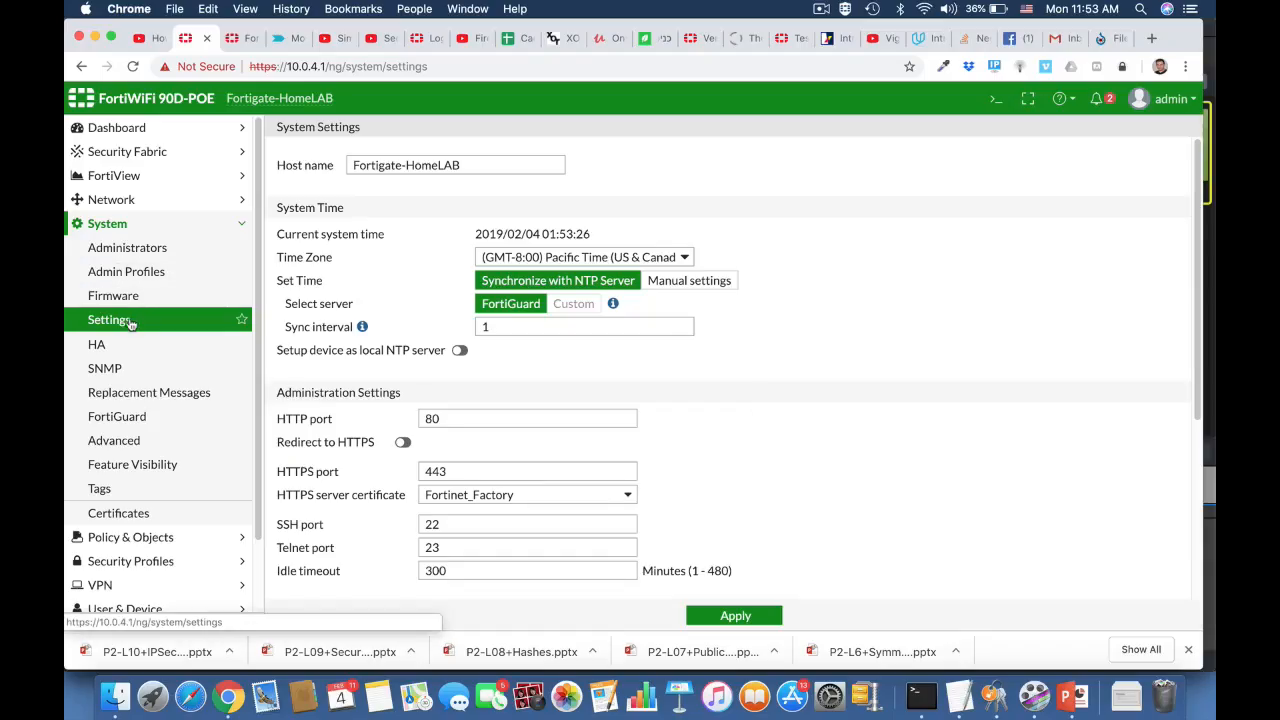
- Set the system inspection mode to Proxy and apply the settings
left_click(130, 322)
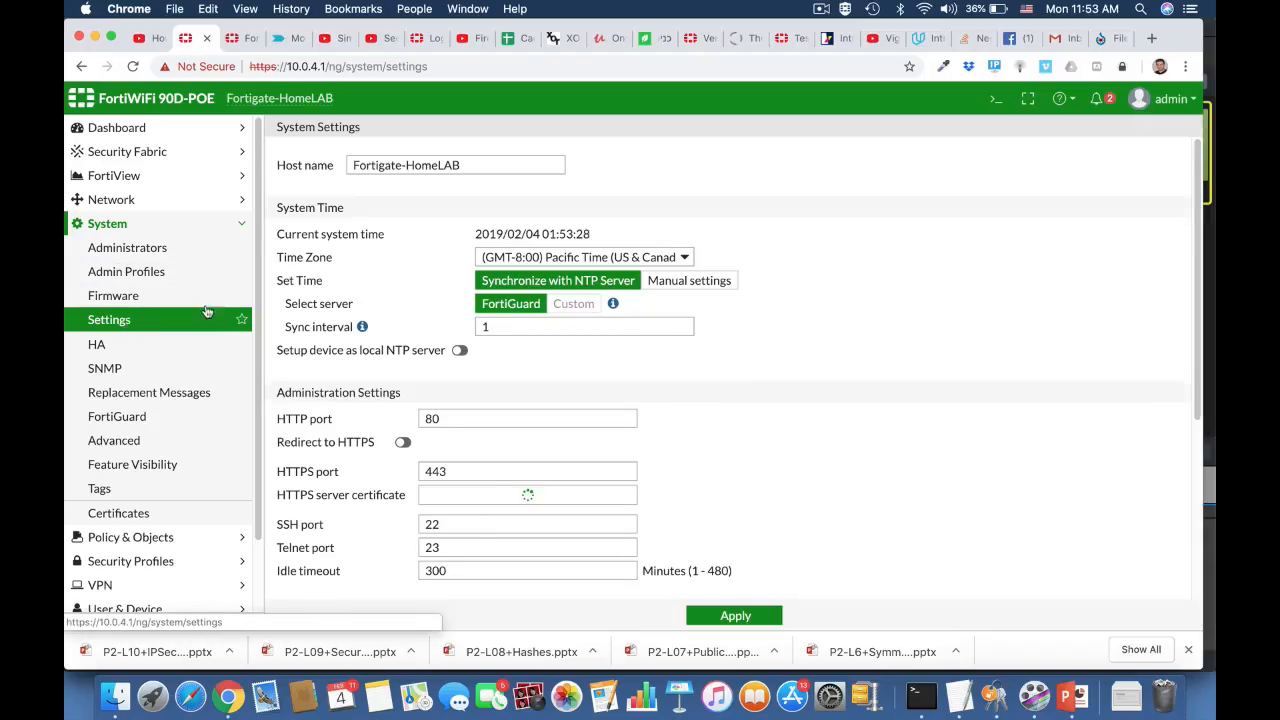
scroll(763, 492, "down", 5)
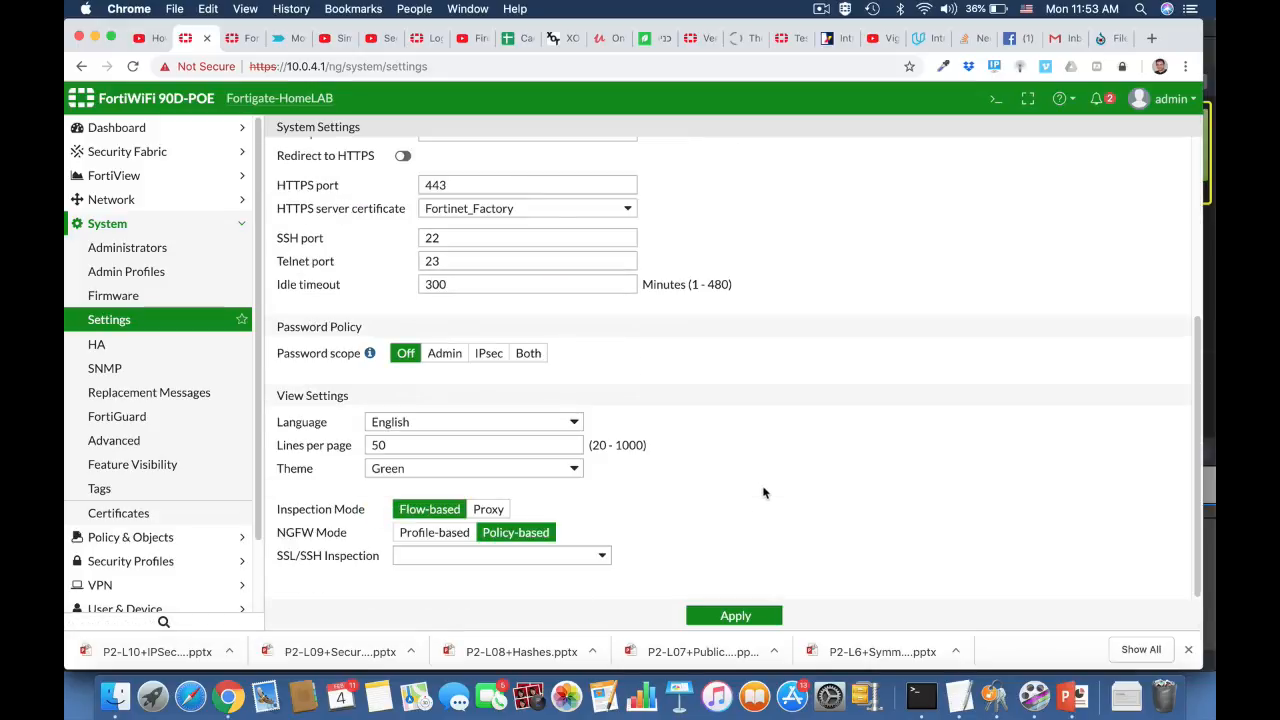
left_click(490, 510)
left_click(727, 617)
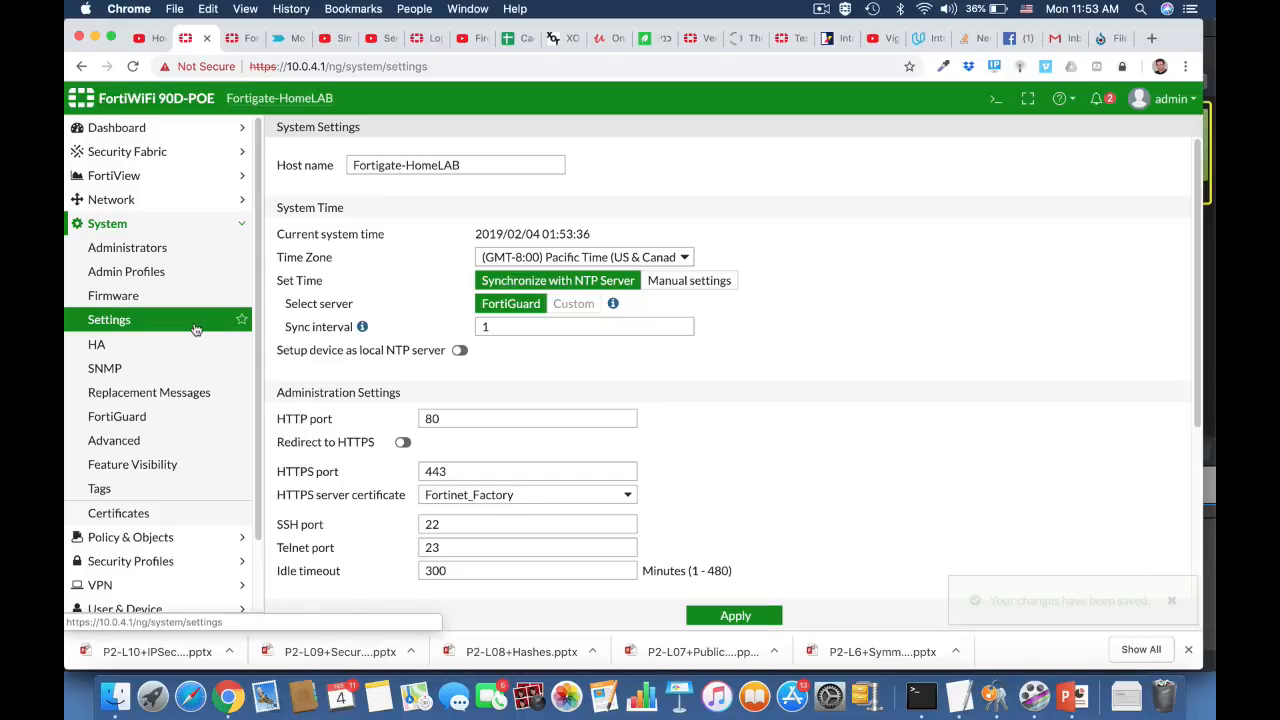
- Enable the Explicit Proxy security feature in Feature Visibility and apply
left_click(160, 464)
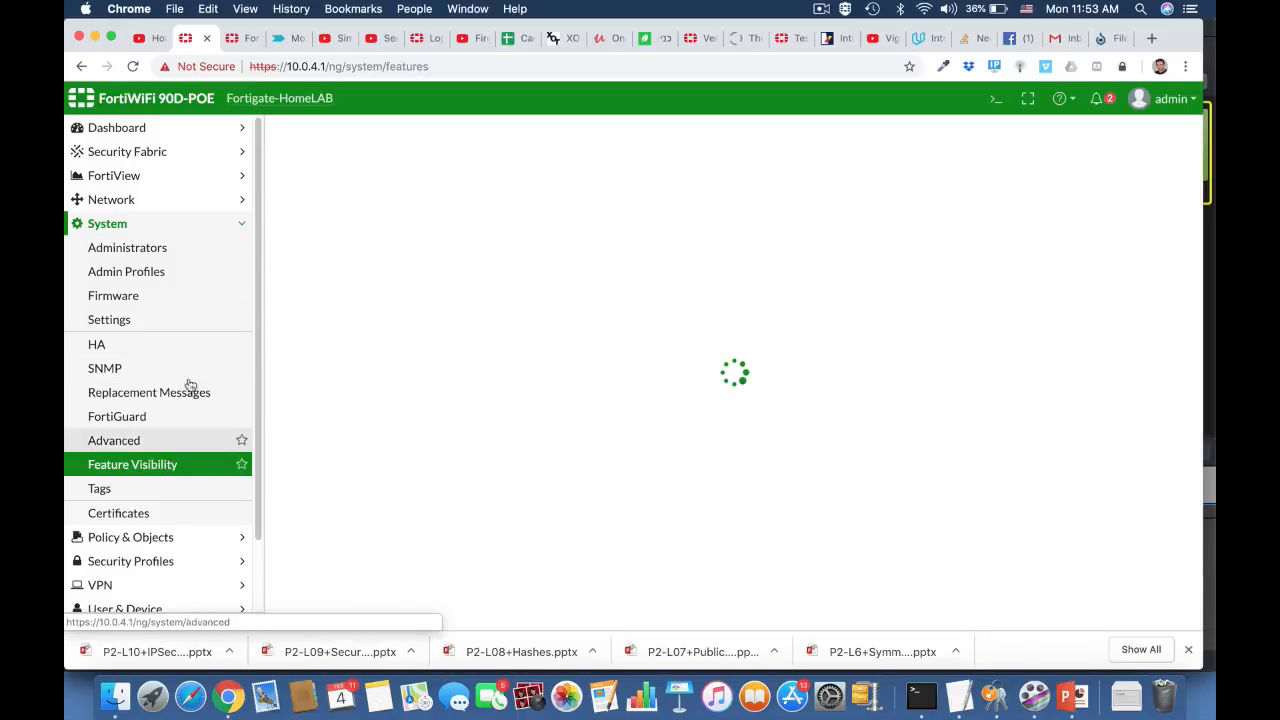
scroll(492, 458, "down", 8)
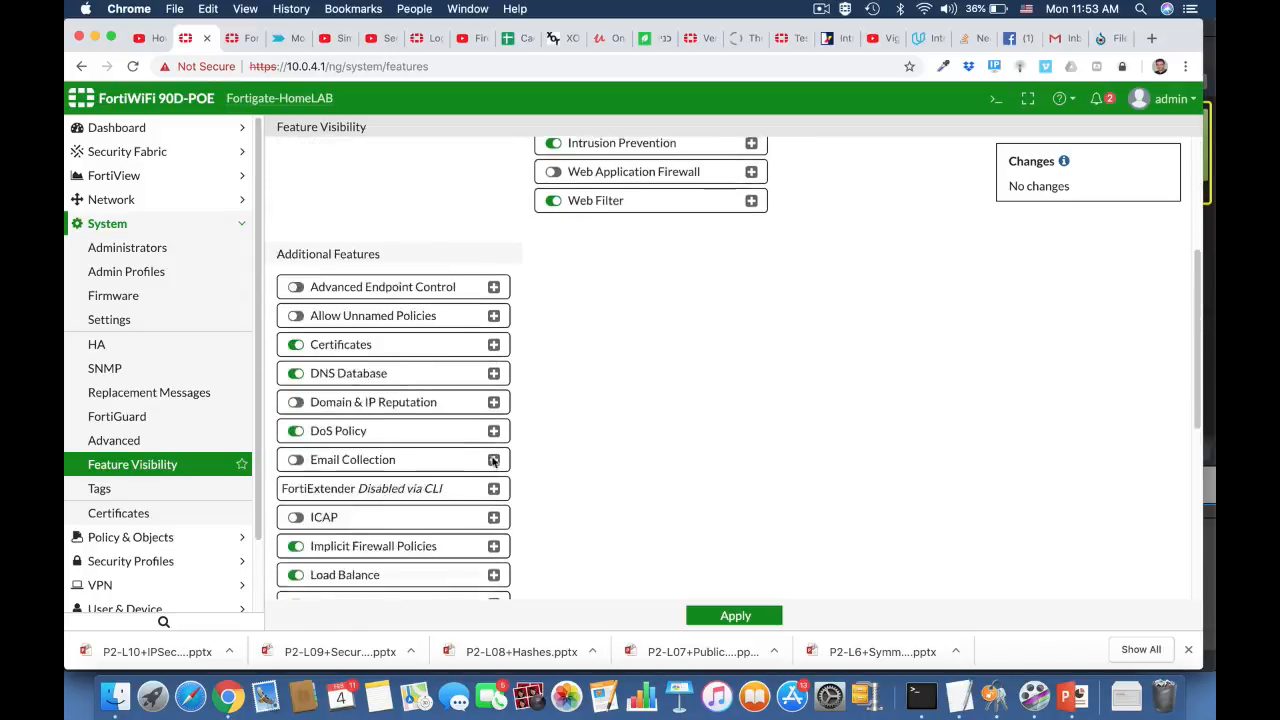
scroll(492, 458, "down", 3)
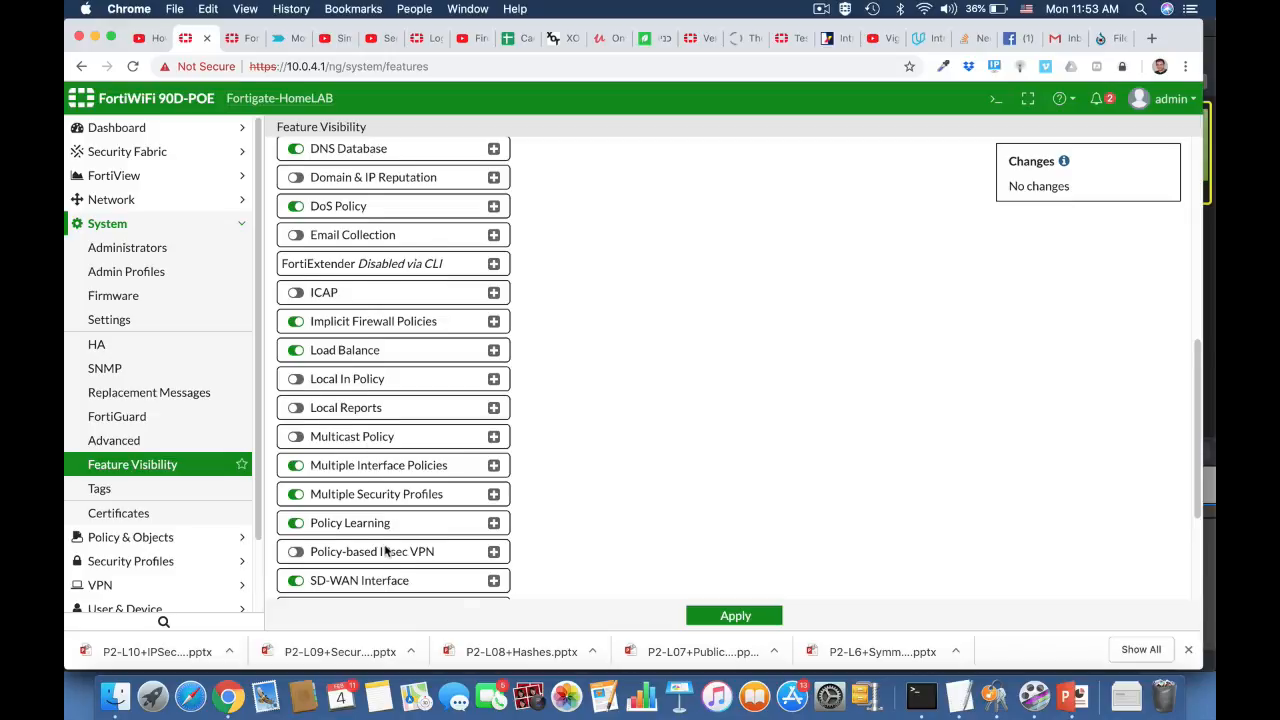
scroll(386, 549, "down", 5)
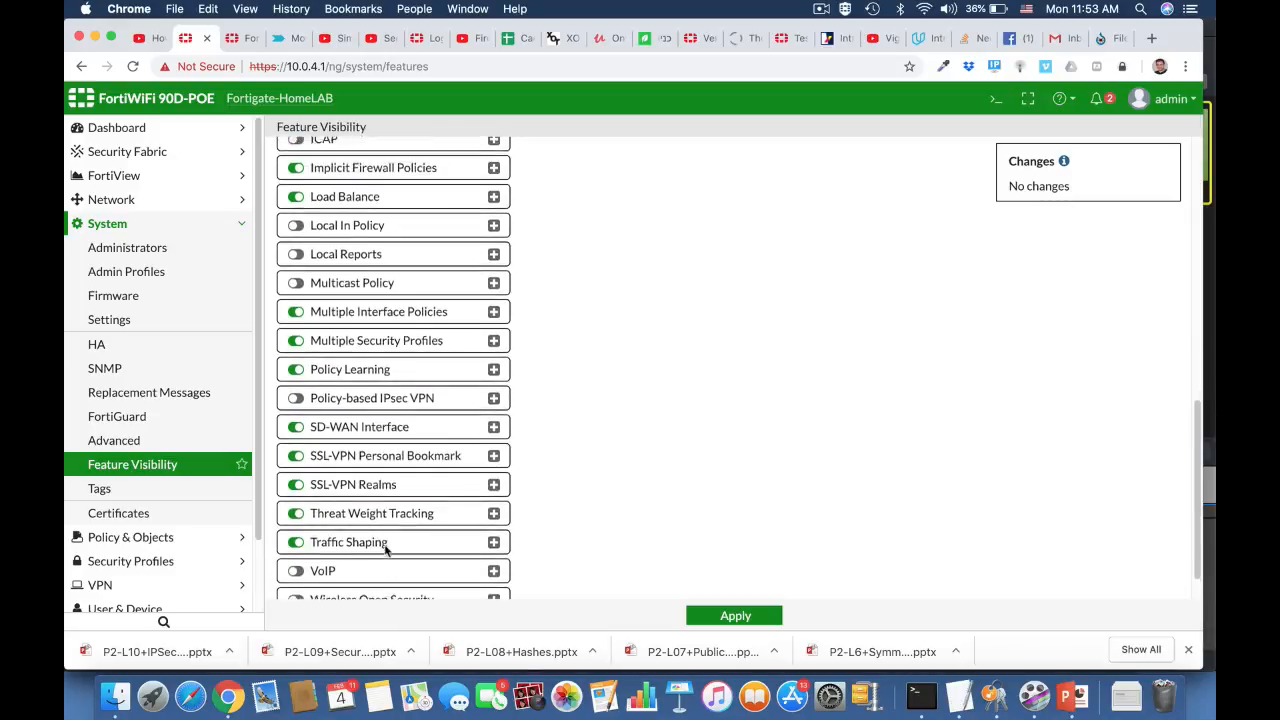
scroll(386, 549, "up", 15)
left_click(555, 391)
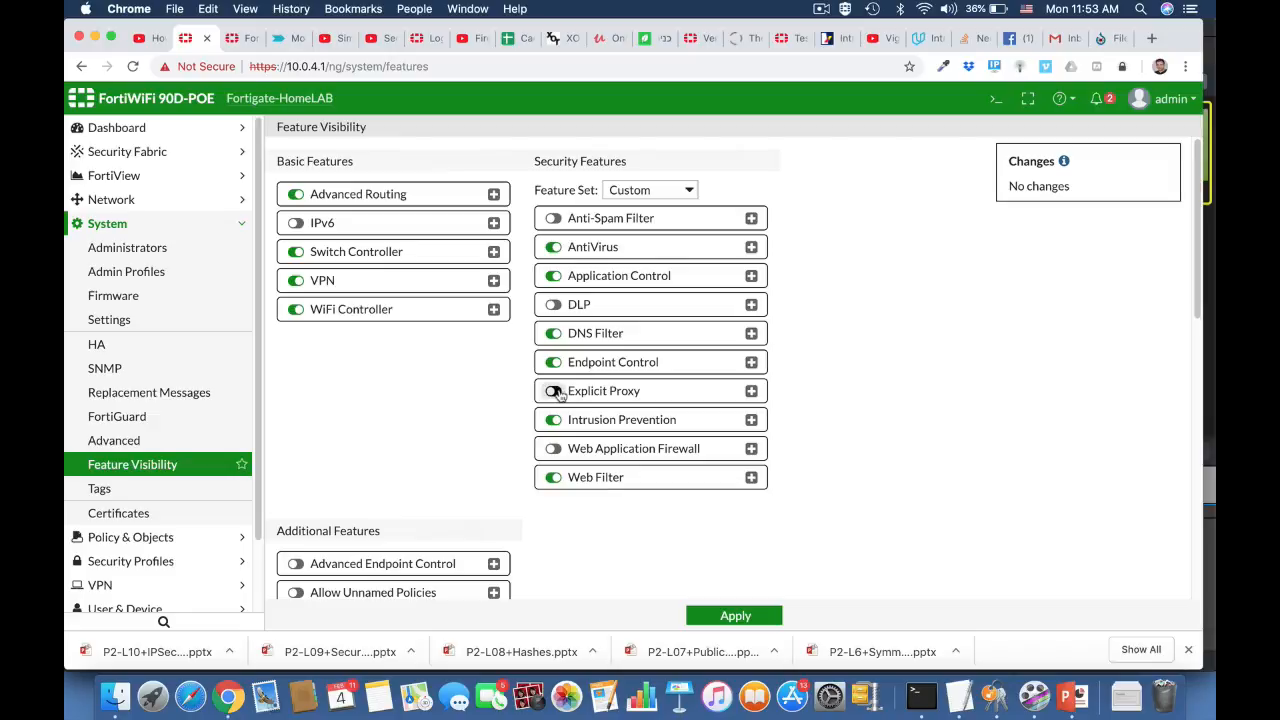
left_click(716, 618)
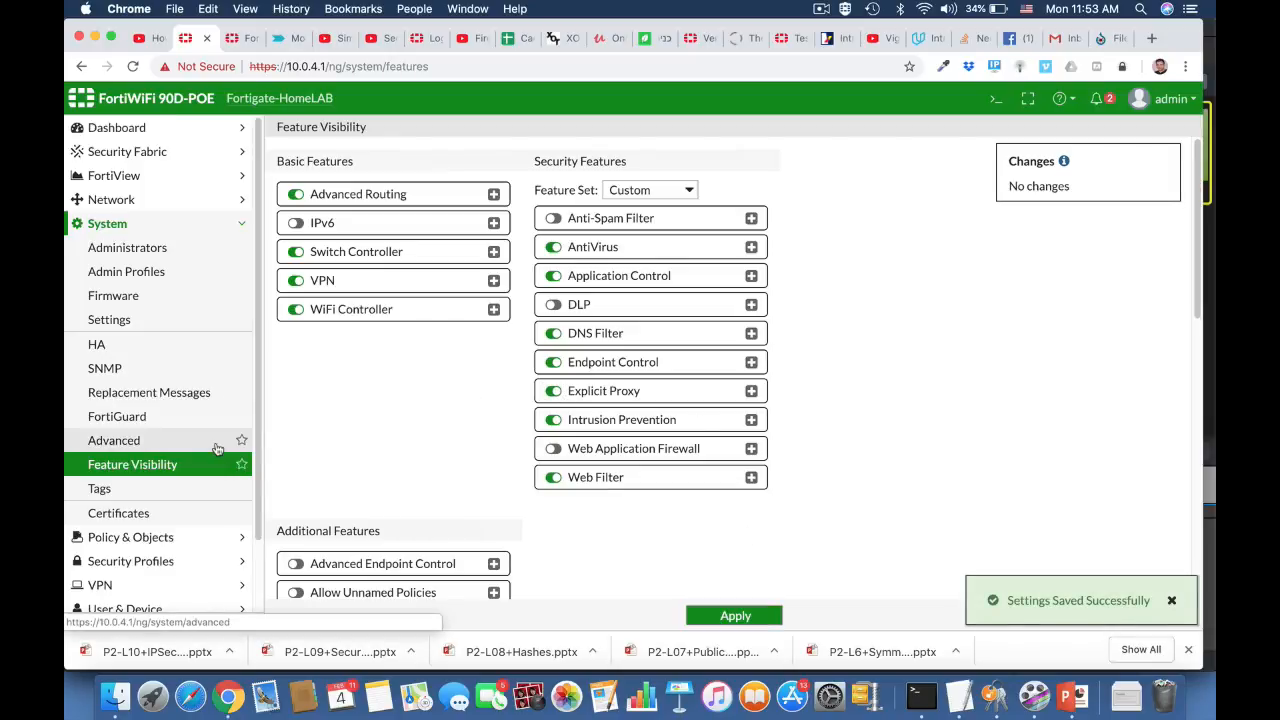
- Enable the Explicit Web Proxy
left_click(125, 200)
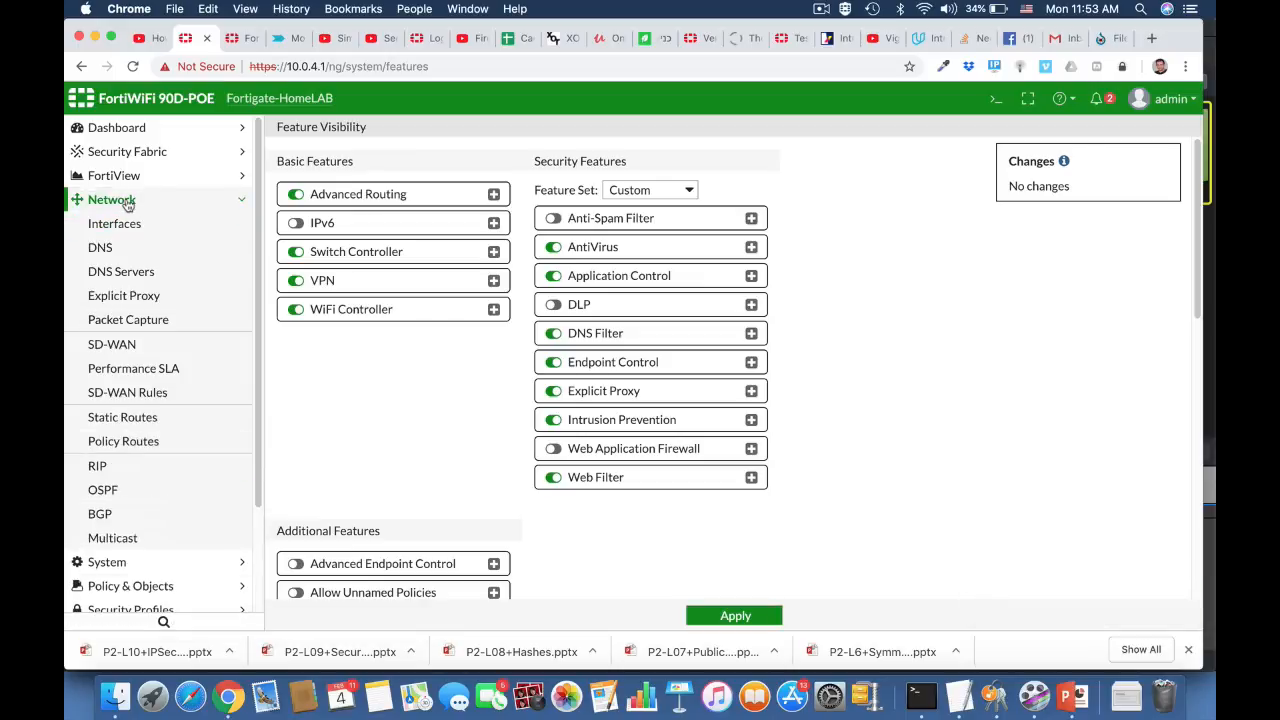
left_click(152, 297)
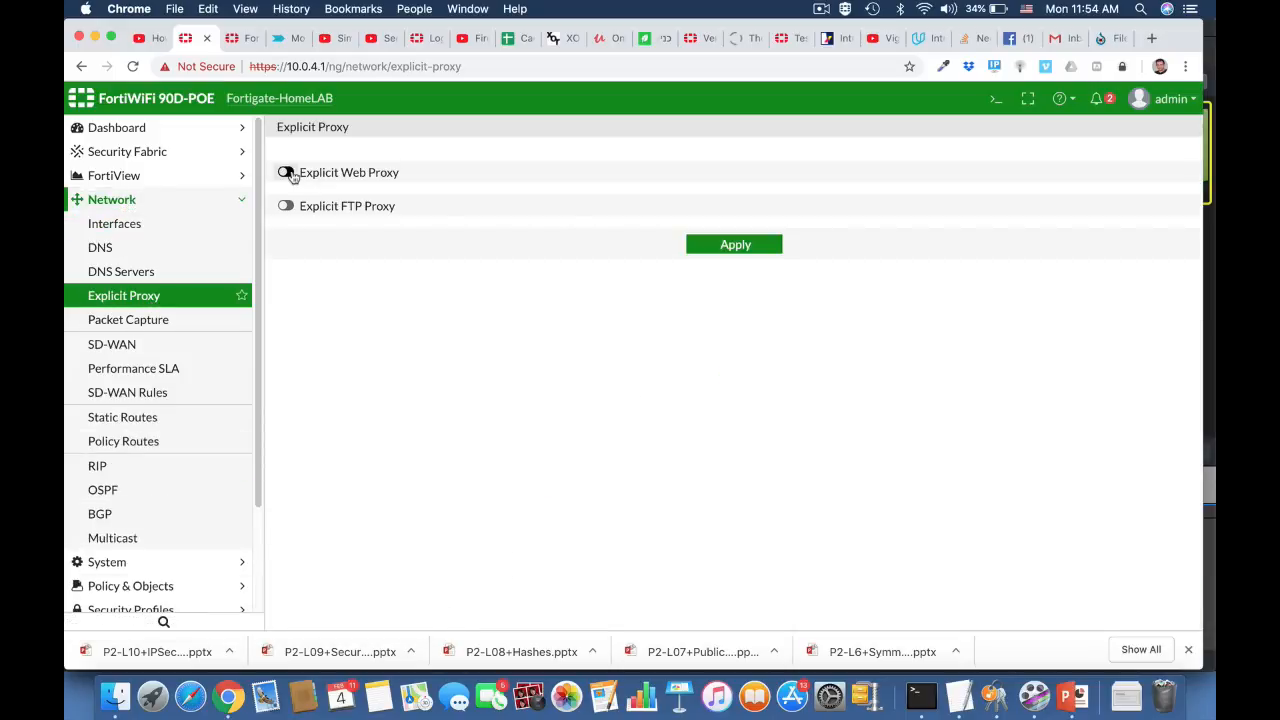
left_click(286, 172)
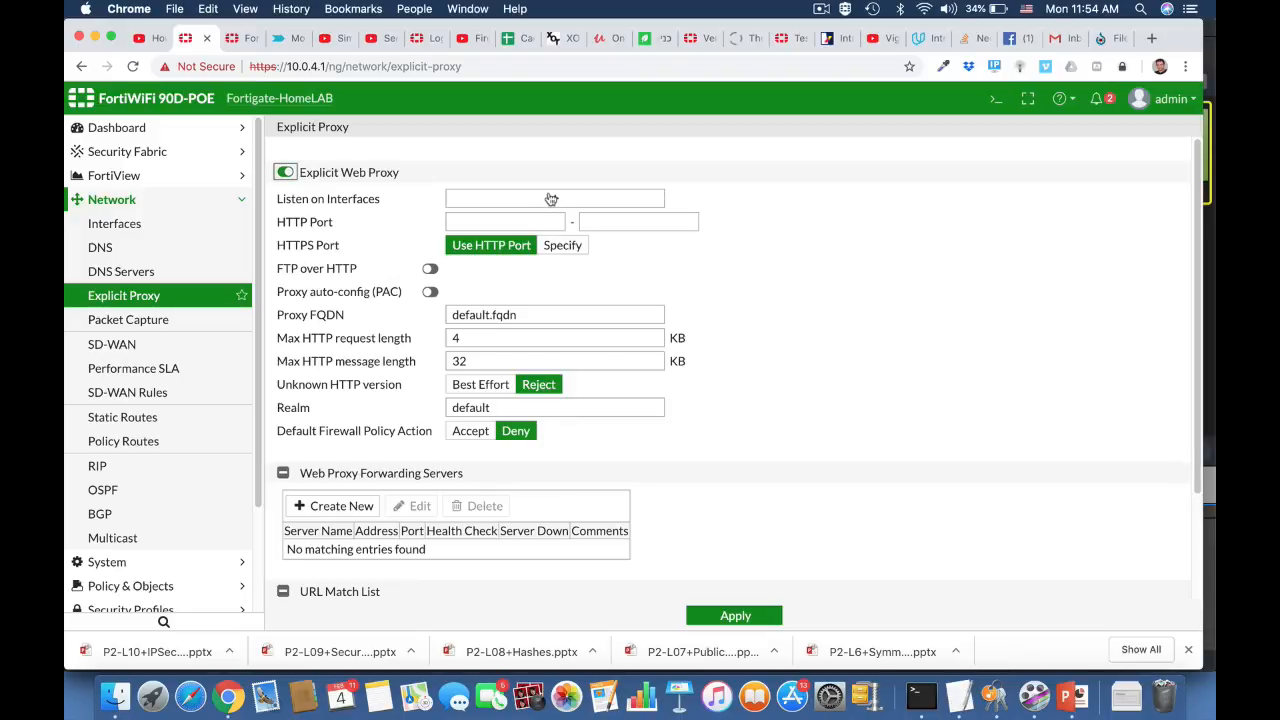
- Set the explicit web proxy to listen on LAN (internal) with HTTP port range 8080 to 8080
left_click(551, 199)
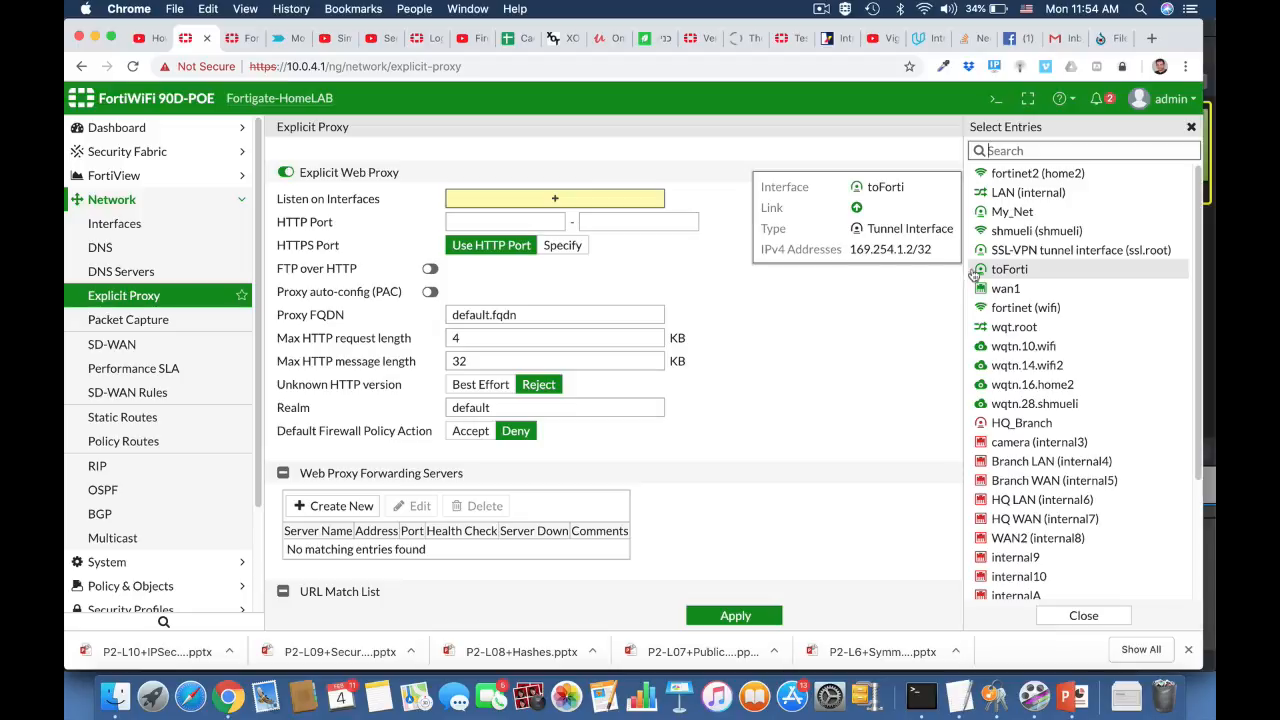
left_click(1012, 195)
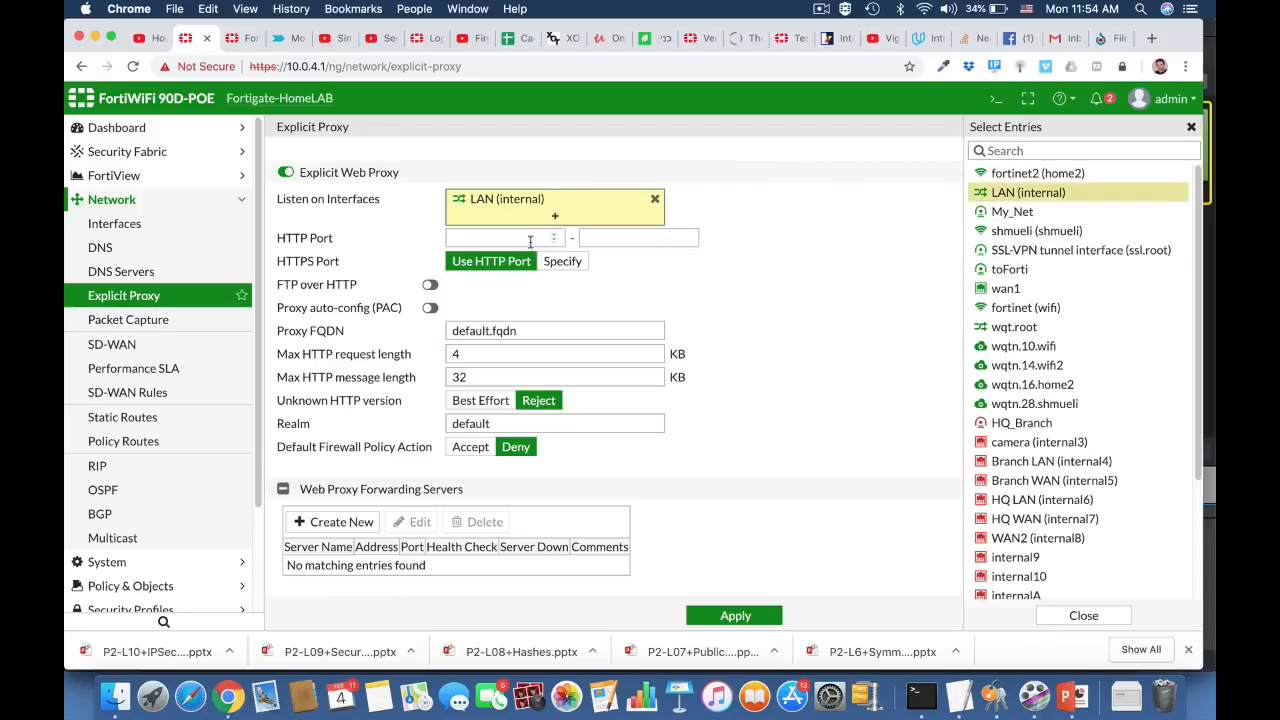
left_click(529, 240)
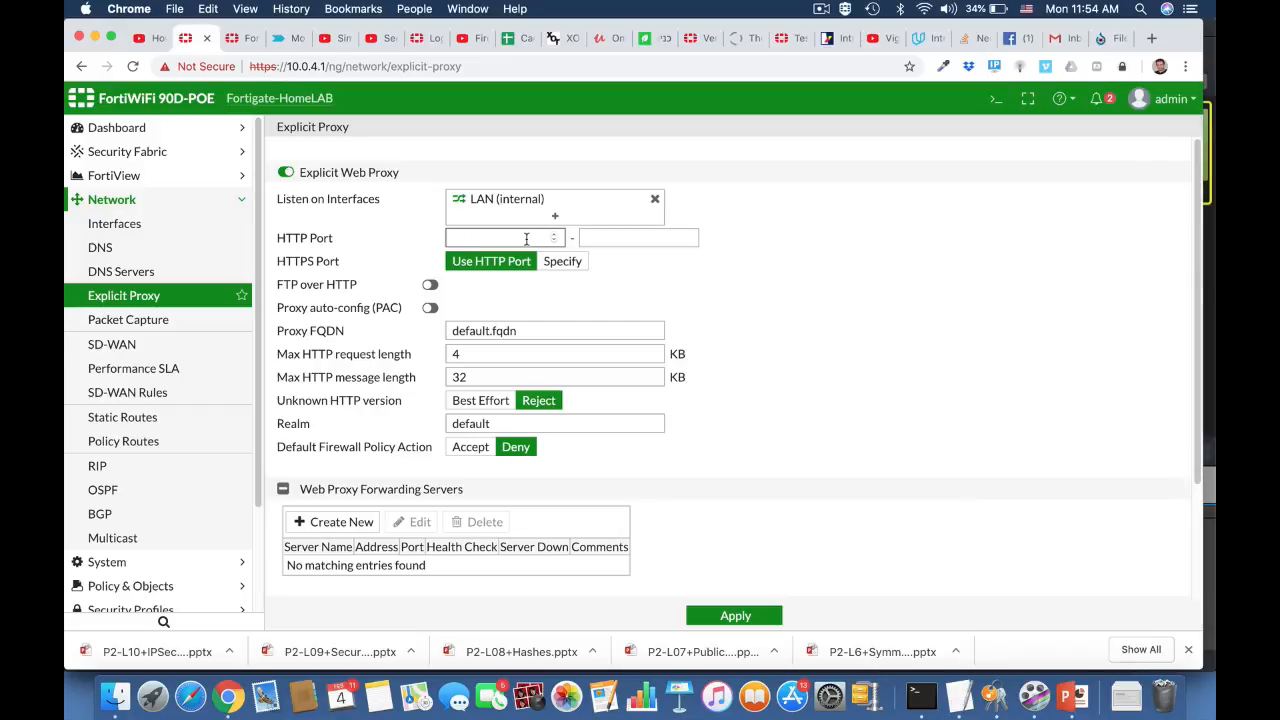
type("8")
left_click(654, 236)
type("8080")
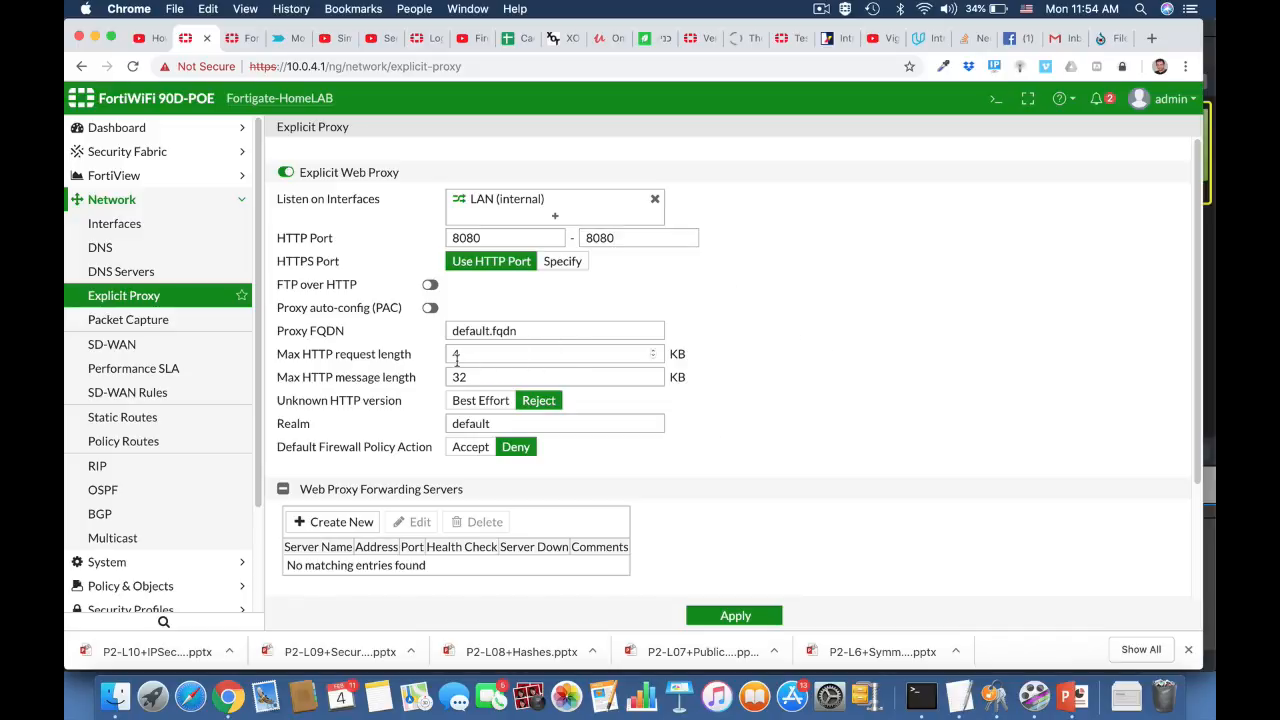
- Enable proxy auto-config (PAC) and open the PAC file content for editing
left_click(430, 308)
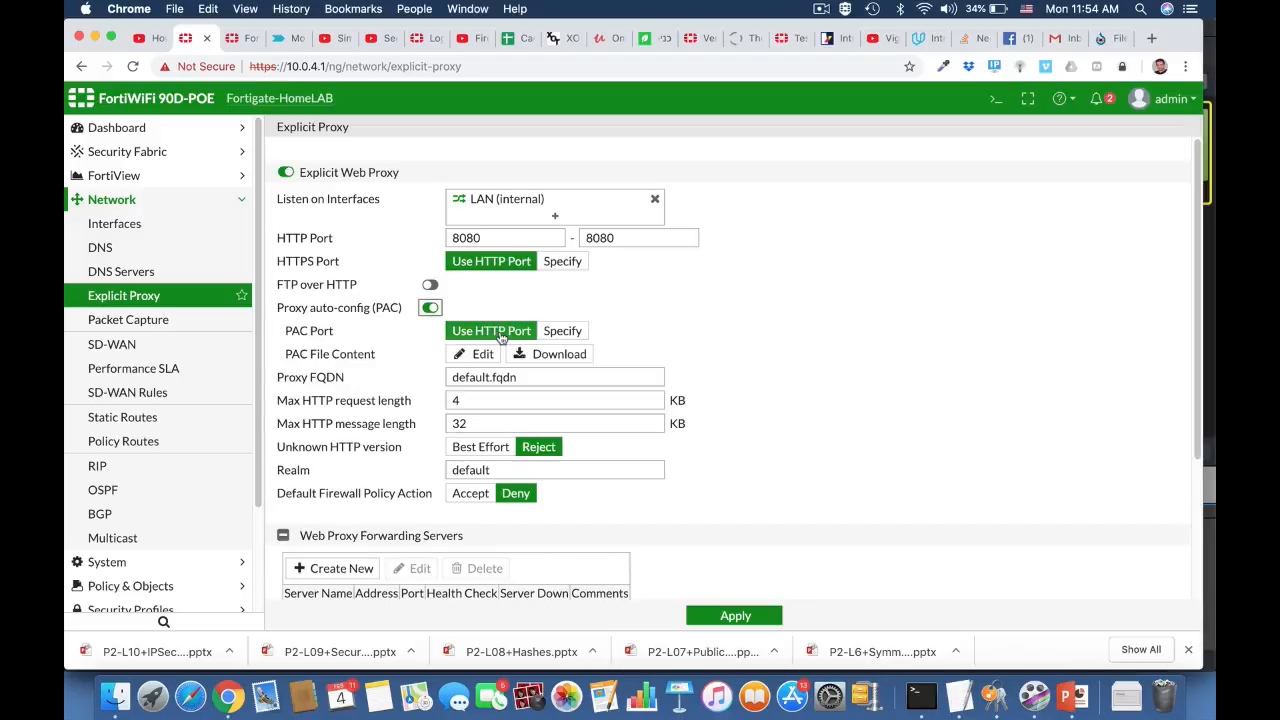
left_click(489, 355)
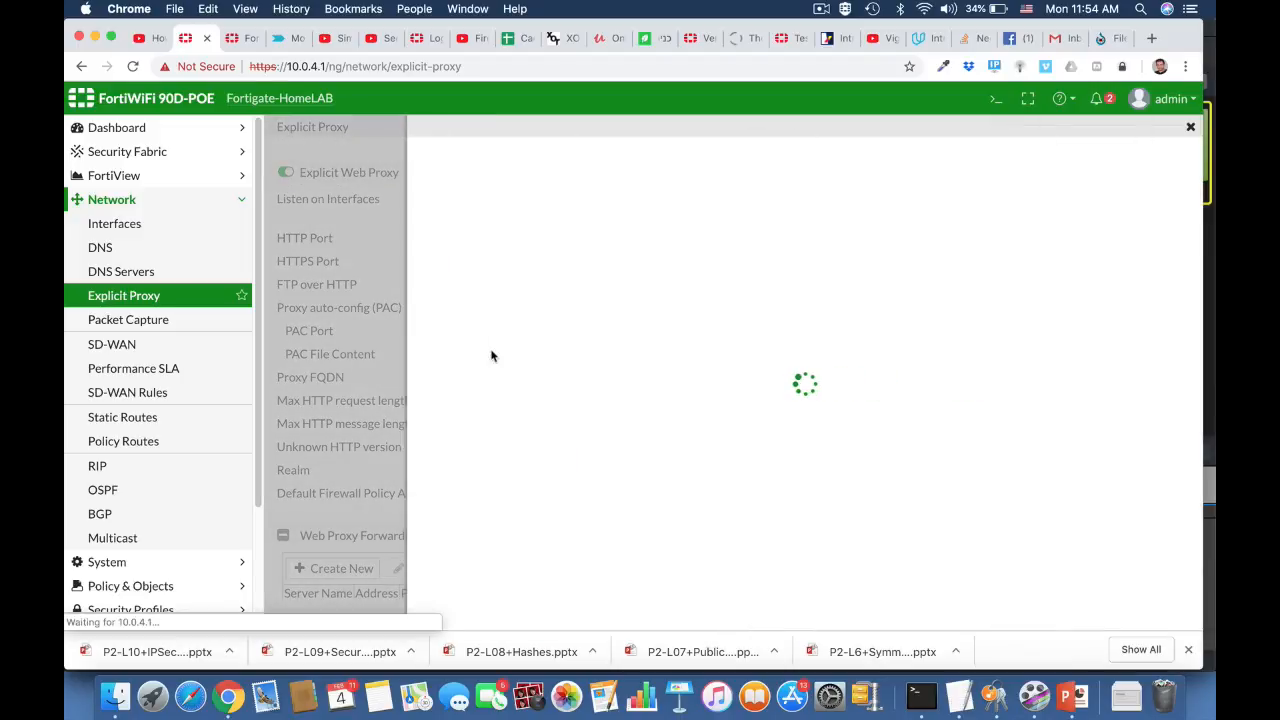